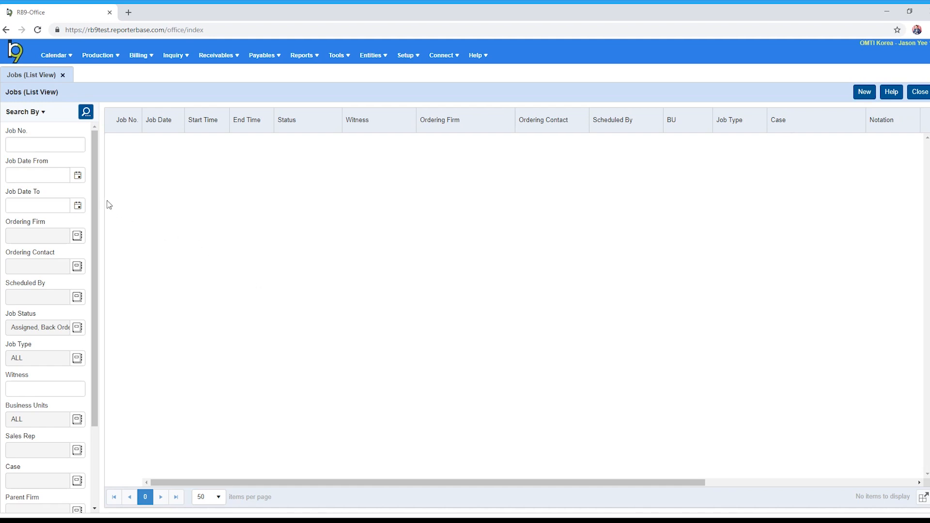
- Limit the job search to job dates from 10/1/2018 to 12/31/2018
{"action": "left_click", "coordinate": [77, 176]}
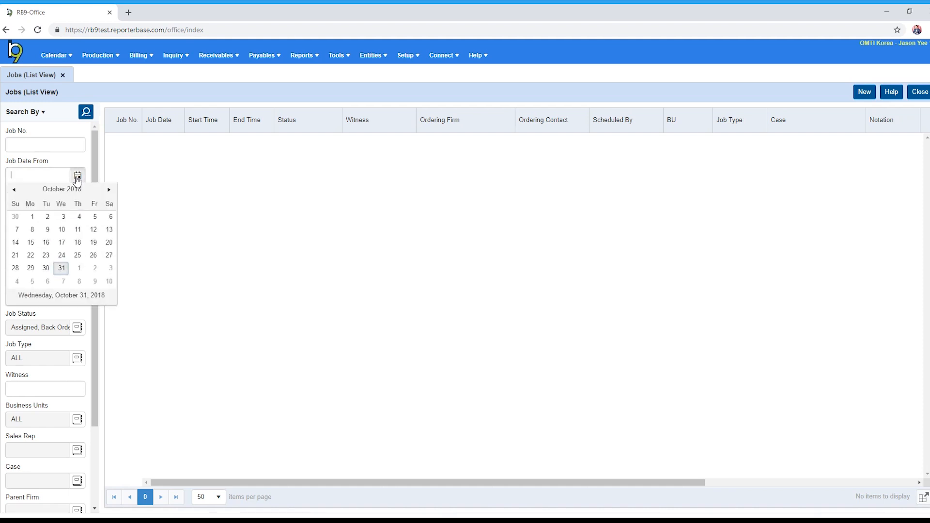
{"action": "left_click", "coordinate": [33, 214]}
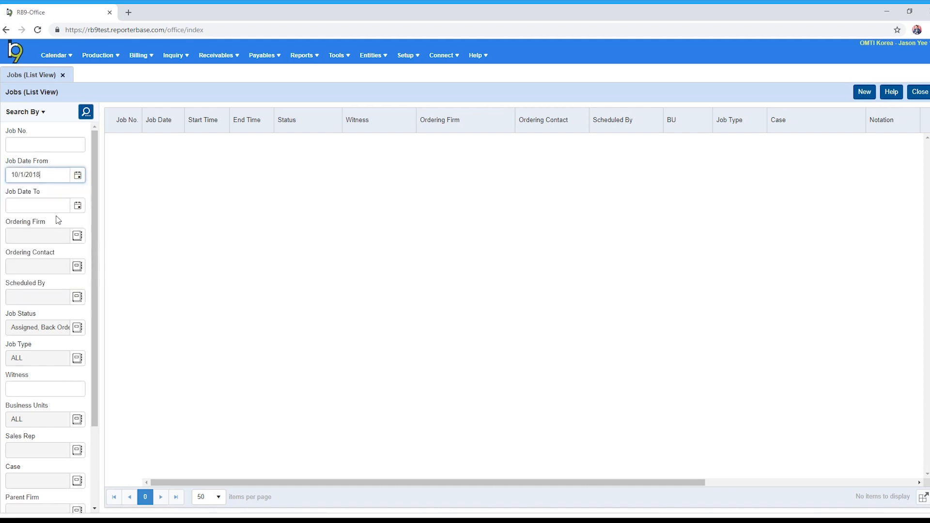
{"action": "left_click", "coordinate": [78, 206]}
{"action": "left_click", "coordinate": [108, 222]}
{"action": "left_click", "coordinate": [108, 222]}
{"action": "left_click", "coordinate": [32, 313]}
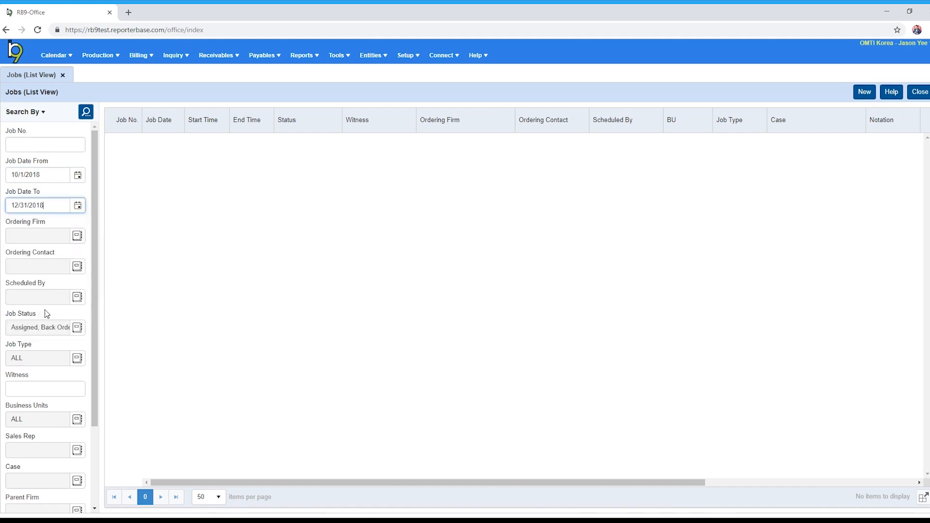
- Look up "berg stei", choose Berg Steiner Chapman LLP as the ordering firm filter, and run the job search
{"action": "left_click", "coordinate": [77, 236]}
{"action": "type", "text": "berg stei"}
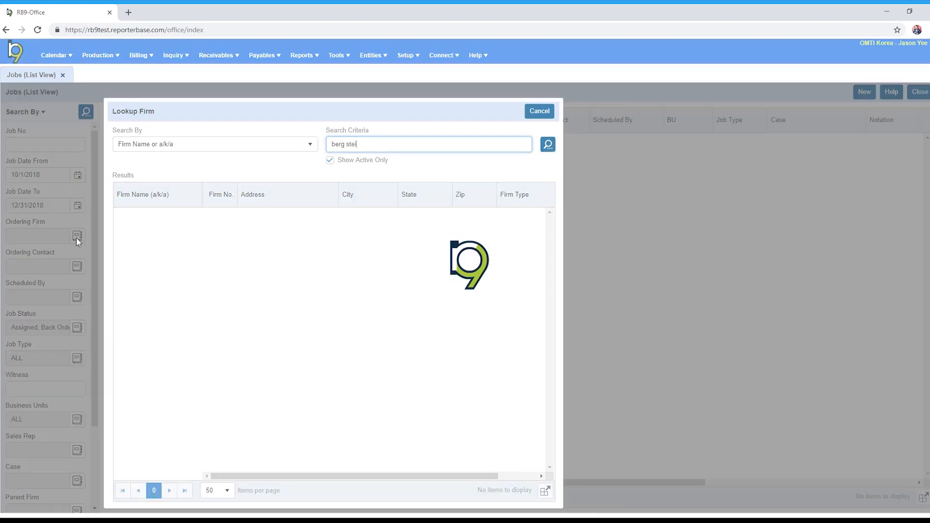
{"action": "left_click", "coordinate": [129, 219]}
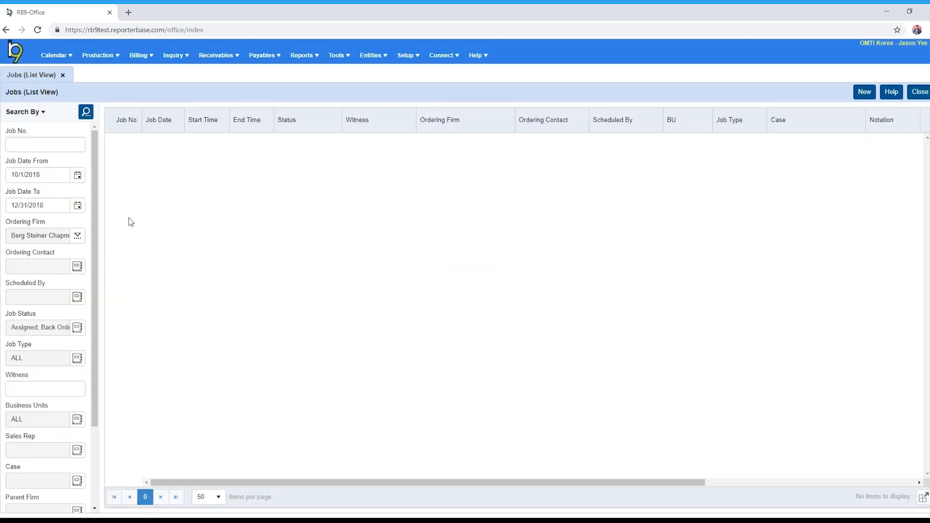
{"action": "left_click", "coordinate": [87, 114]}
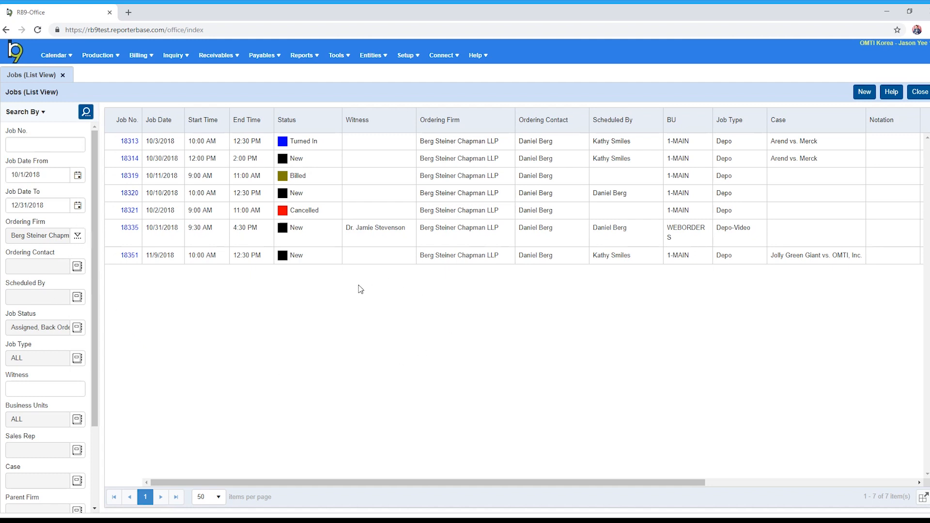
- Check which export formats are offered for the job search results
{"action": "left_click", "coordinate": [924, 499]}
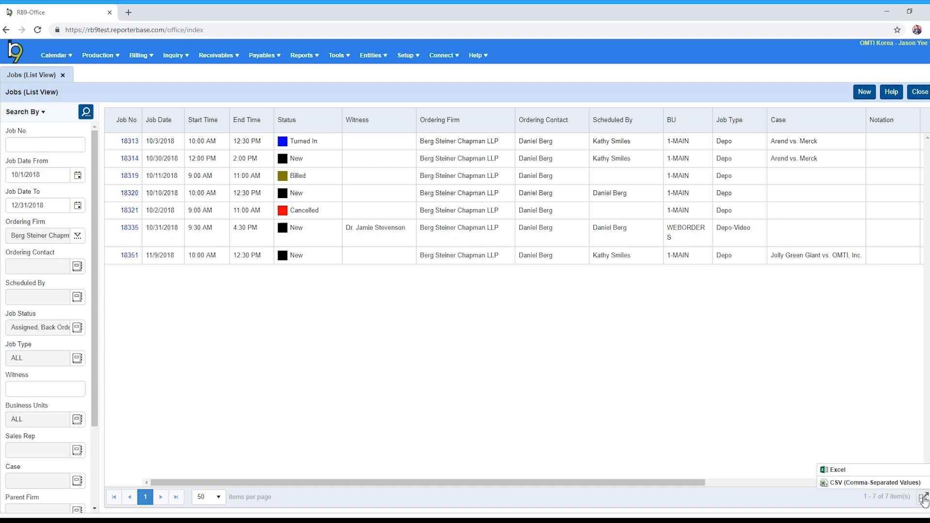
{"action": "left_click", "coordinate": [423, 317]}
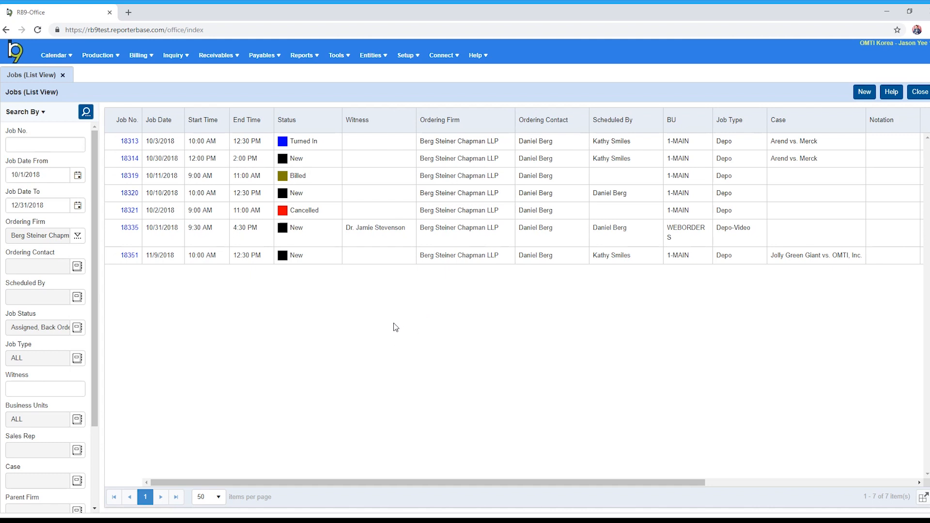
{"action": "mouse_move", "coordinate": [94, 358]}
{"action": "left_mouse_down"}
{"action": "mouse_move", "coordinate": [101, 453]}
{"action": "mouse_move", "coordinate": [103, 347]}
{"action": "left_mouse_up"}
- Start a new job and look up "pearson spe" to assign Pearson Specter as its firm
{"action": "left_click", "coordinate": [861, 97]}
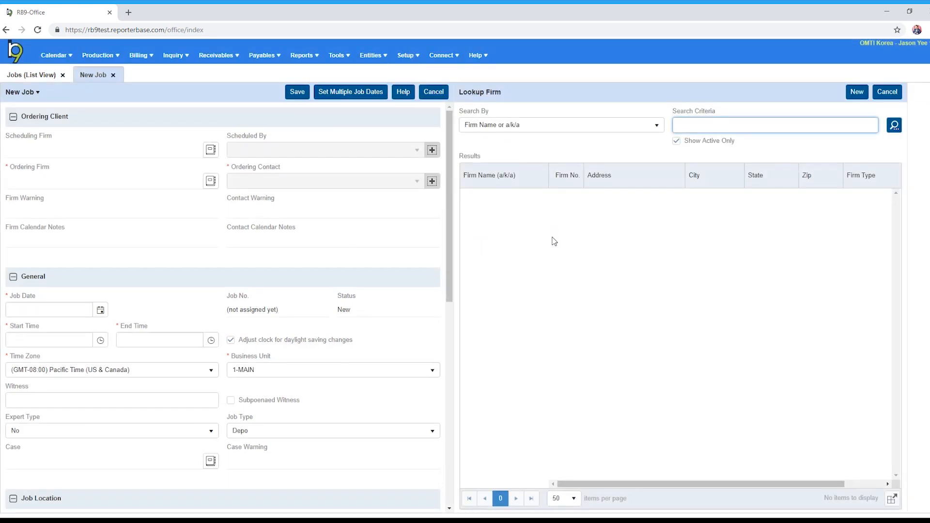
{"action": "type", "text": "pearson spe"}
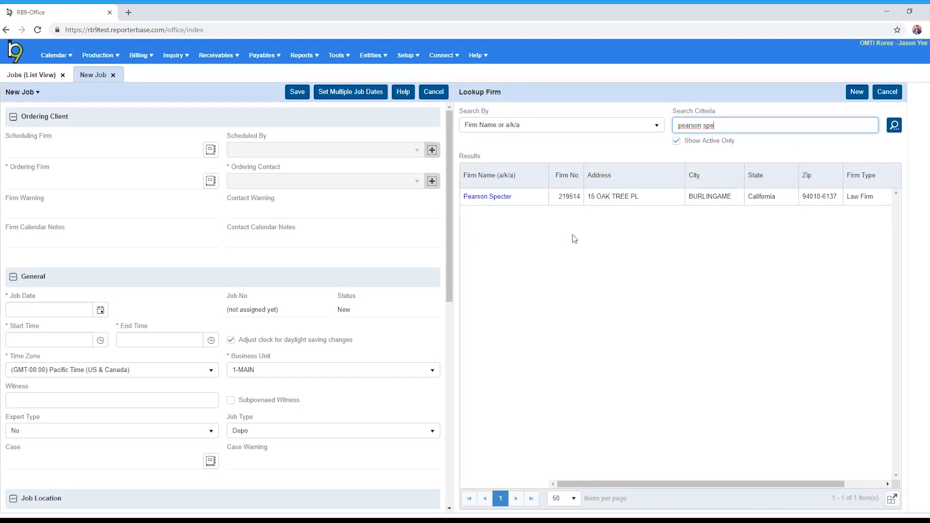
{"action": "left_click", "coordinate": [487, 196]}
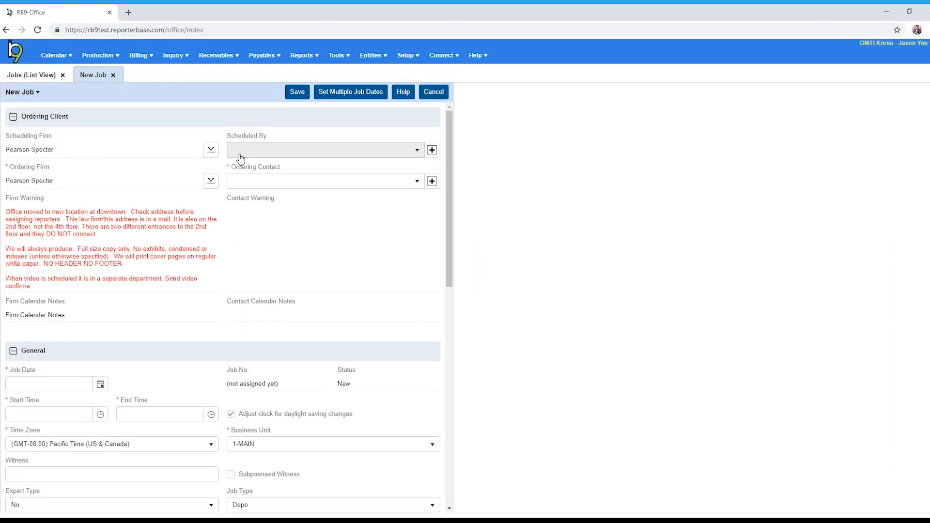
- Choose the firm's last listed contact as Scheduled By and its first listed contact as Ordering Contact
{"action": "left_click", "coordinate": [417, 152]}
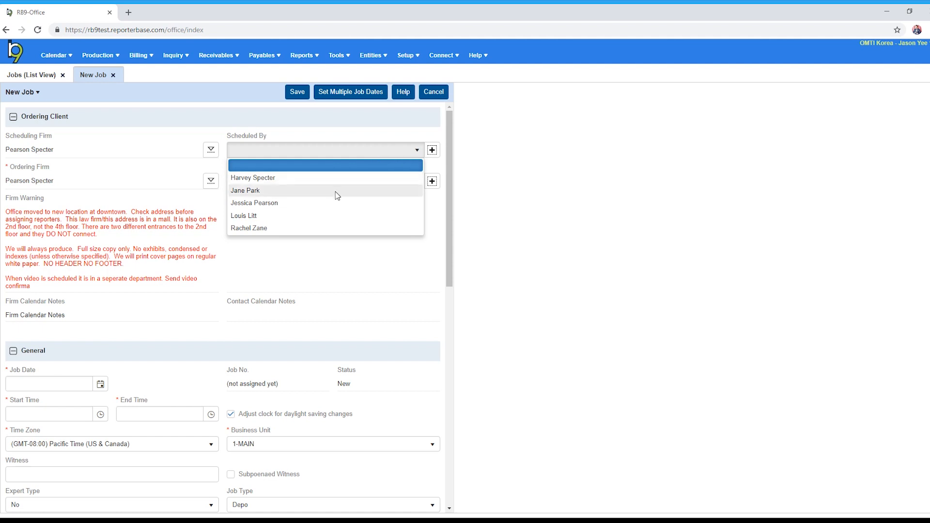
{"action": "left_click", "coordinate": [317, 228]}
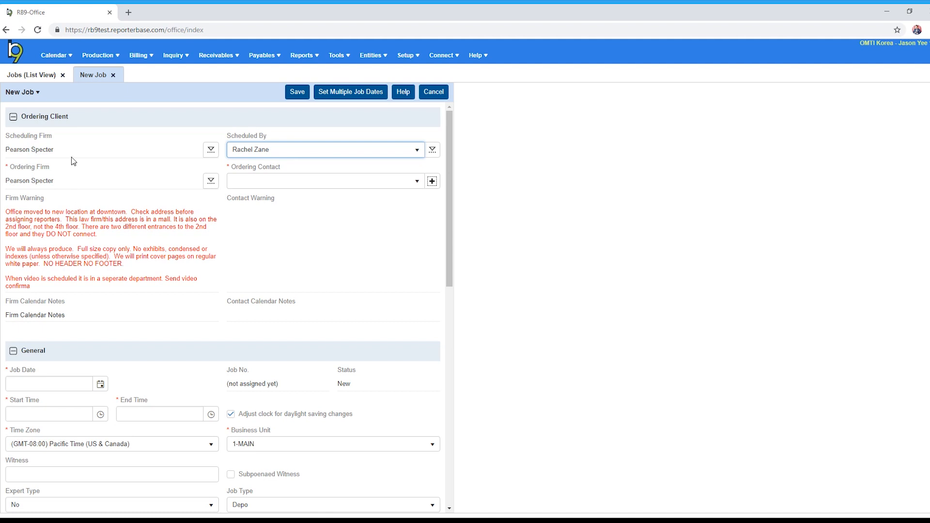
{"action": "left_click", "coordinate": [211, 185]}
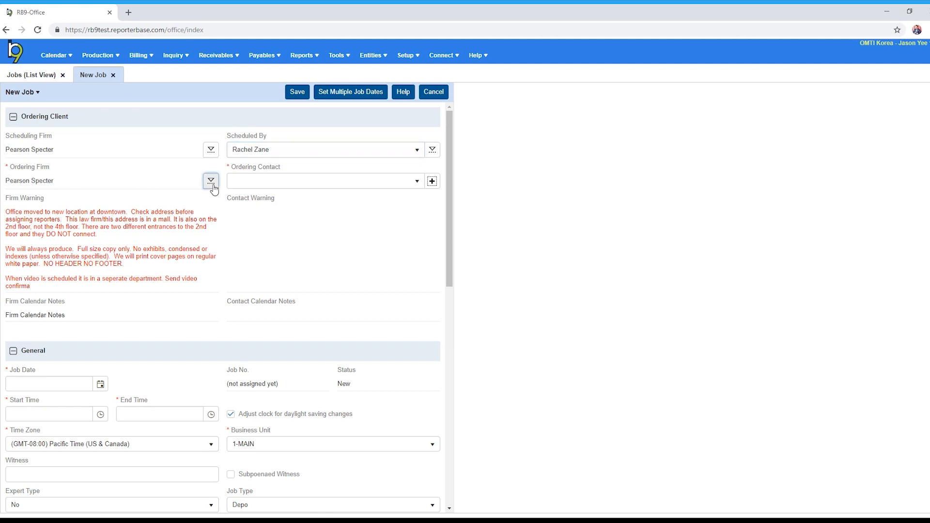
{"action": "left_click", "coordinate": [245, 225]}
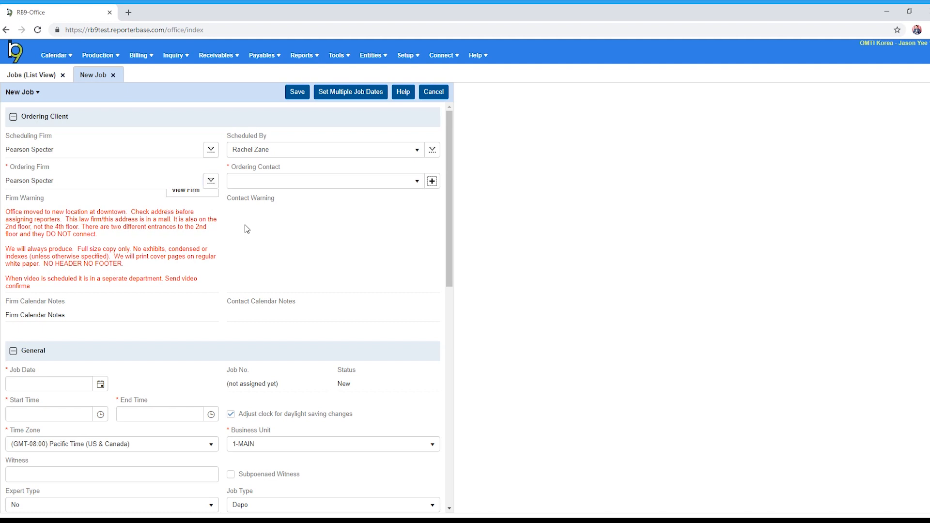
{"action": "left_click", "coordinate": [416, 184]}
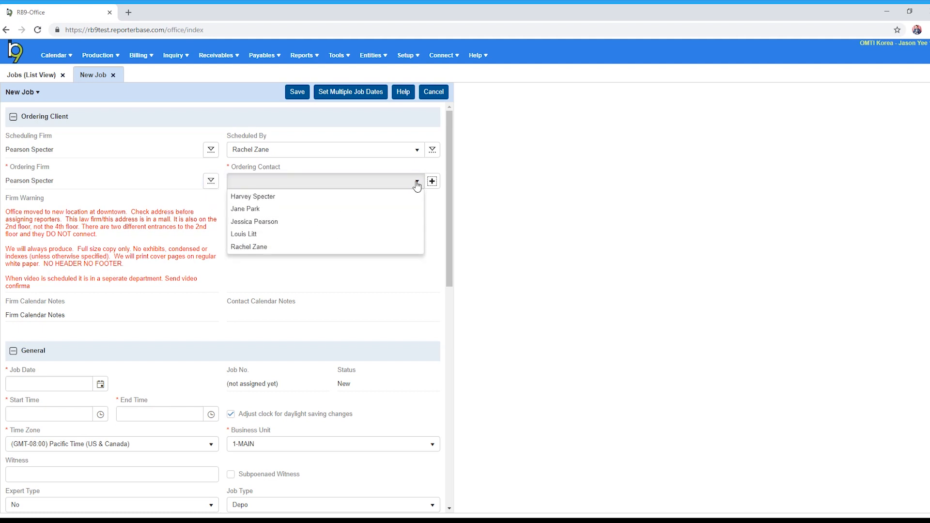
{"action": "left_click", "coordinate": [305, 201]}
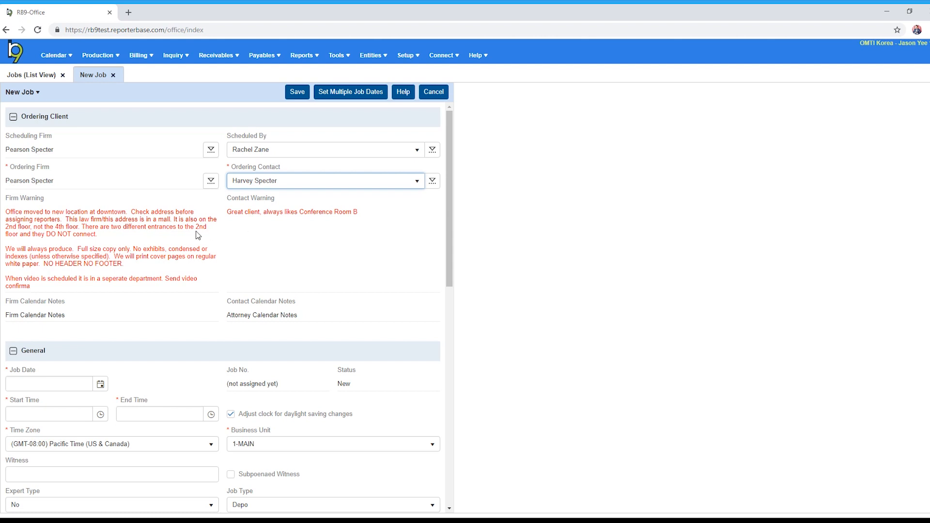
- Set the job date to 11/15/2018 with a start time of 10:00 AM and an end time of 12:30 PM
{"action": "scroll", "coordinate": [198, 235], "scroll_direction": "down", "scroll_amount": 3}
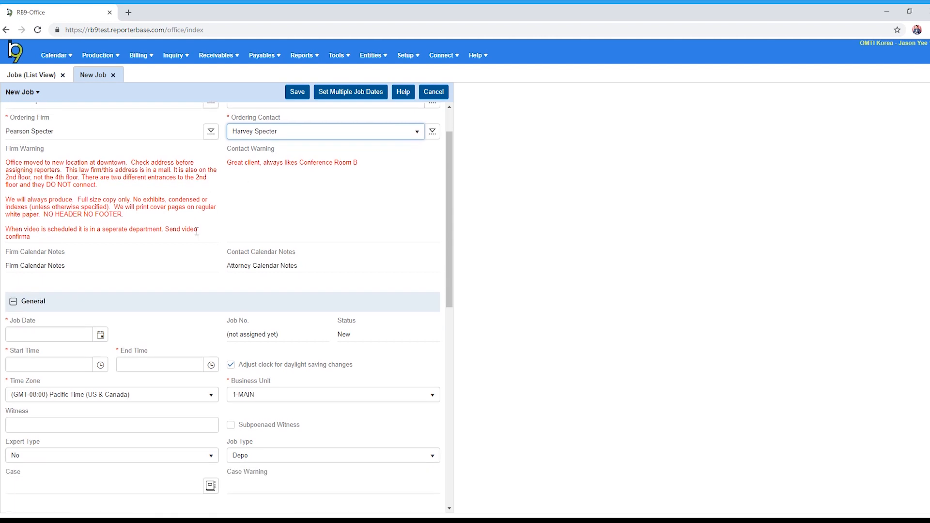
{"action": "scroll", "coordinate": [198, 235], "scroll_direction": "down", "scroll_amount": 1}
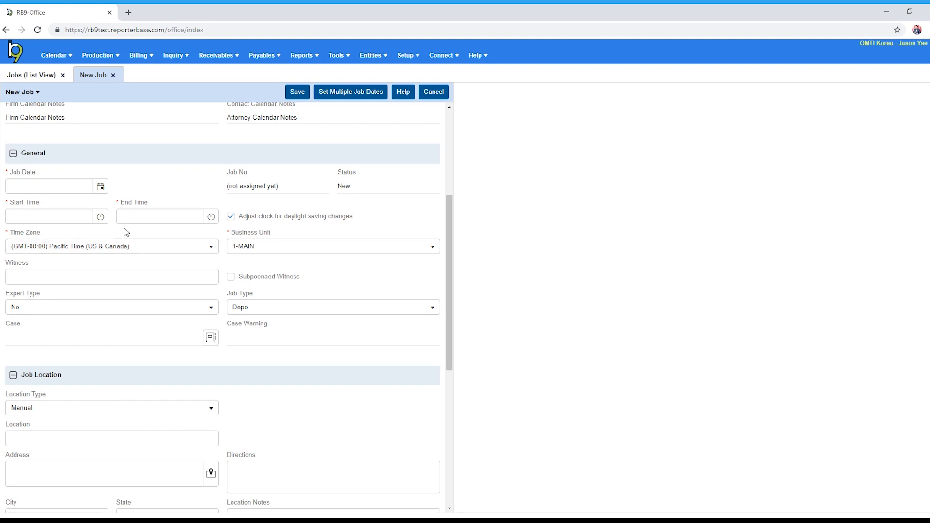
{"action": "left_click", "coordinate": [101, 189]}
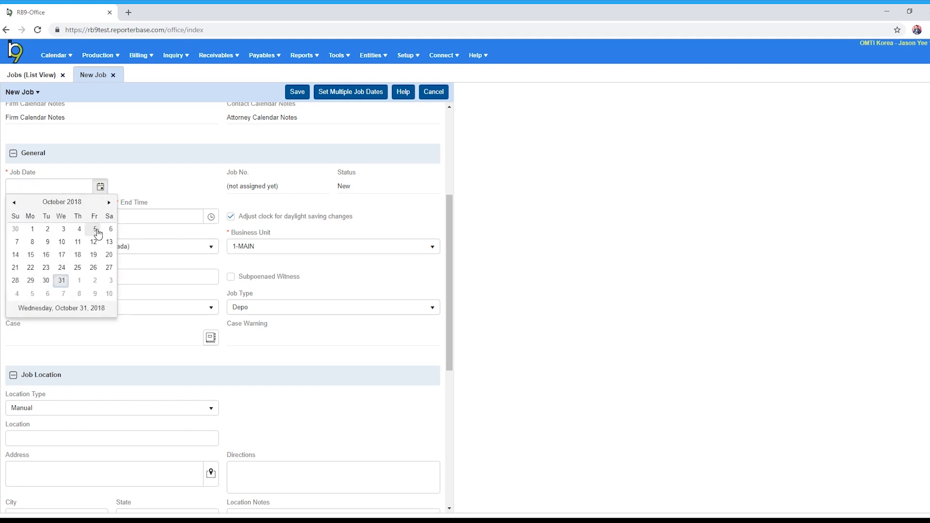
{"action": "left_click", "coordinate": [109, 202]}
{"action": "left_click", "coordinate": [81, 255]}
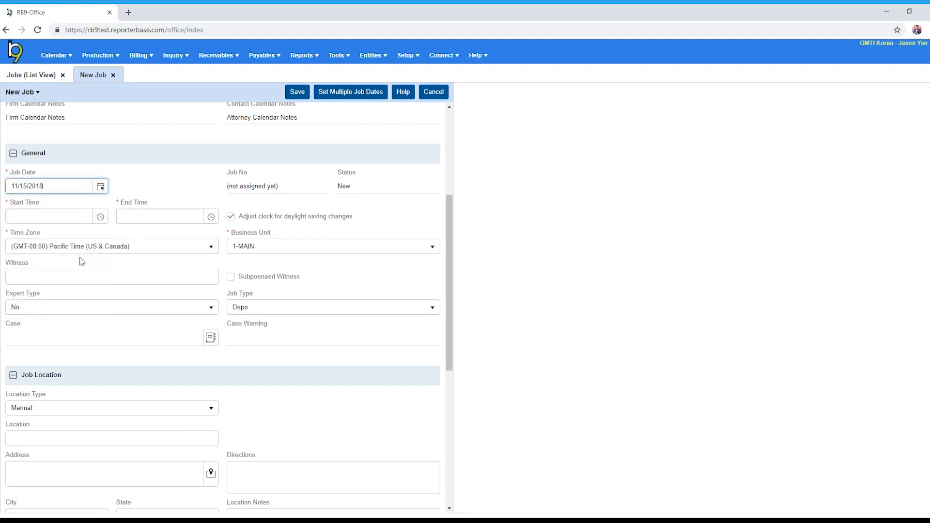
{"action": "left_click", "coordinate": [100, 216]}
{"action": "left_click", "coordinate": [65, 281]}
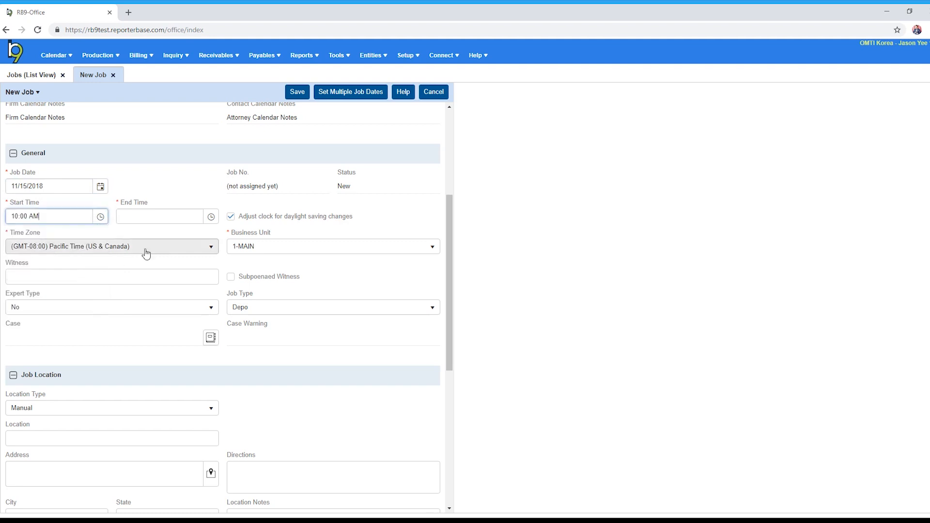
{"action": "left_click", "coordinate": [206, 219]}
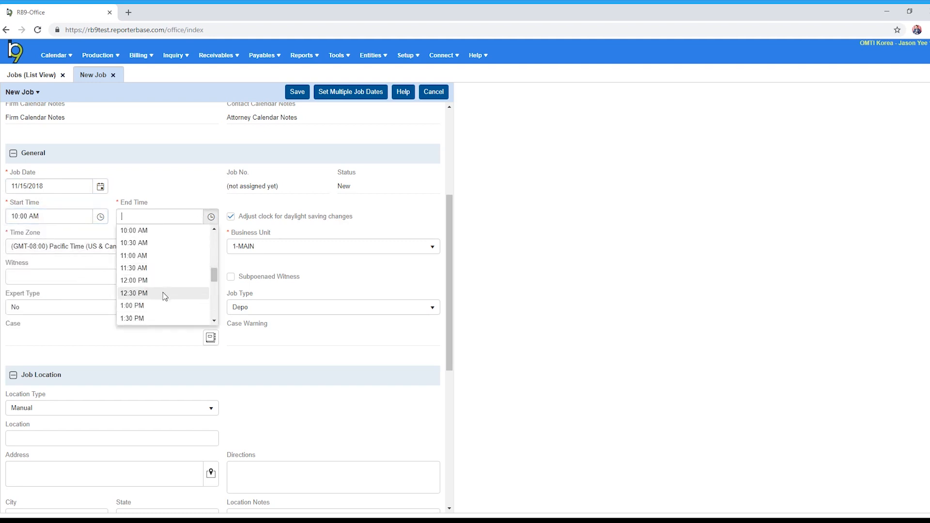
{"action": "left_click", "coordinate": [163, 292]}
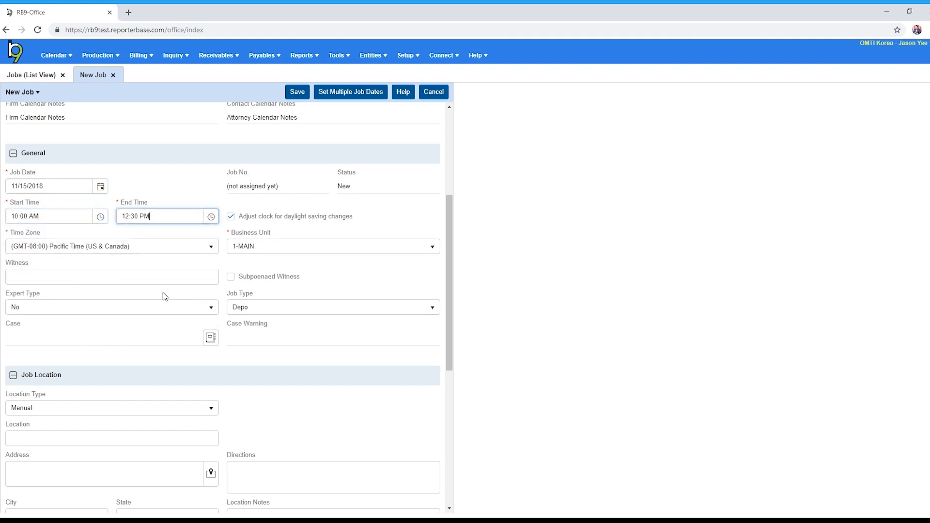
- Select business unit 1-MAIN and enter the witness's full name
{"action": "left_click", "coordinate": [237, 255]}
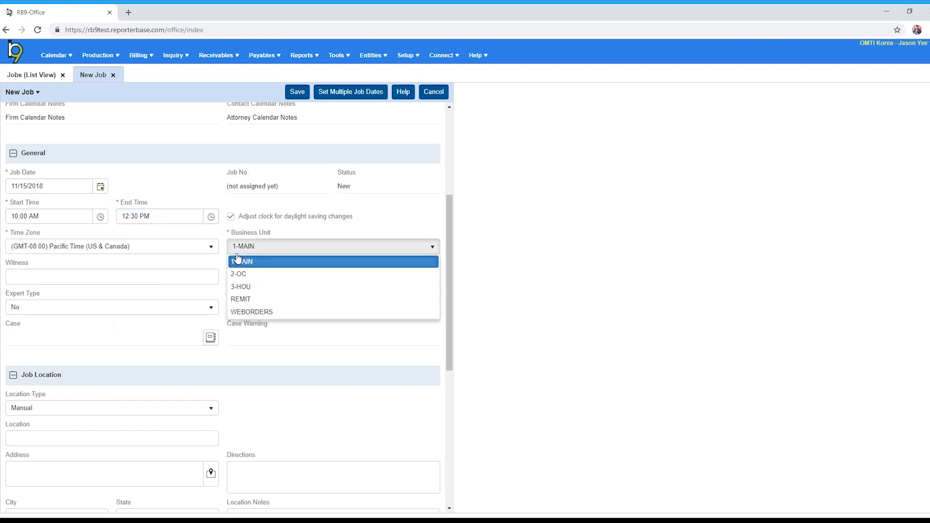
{"action": "left_click", "coordinate": [237, 258]}
{"action": "left_click", "coordinate": [199, 281]}
{"action": "type", "text": "John Smith"}
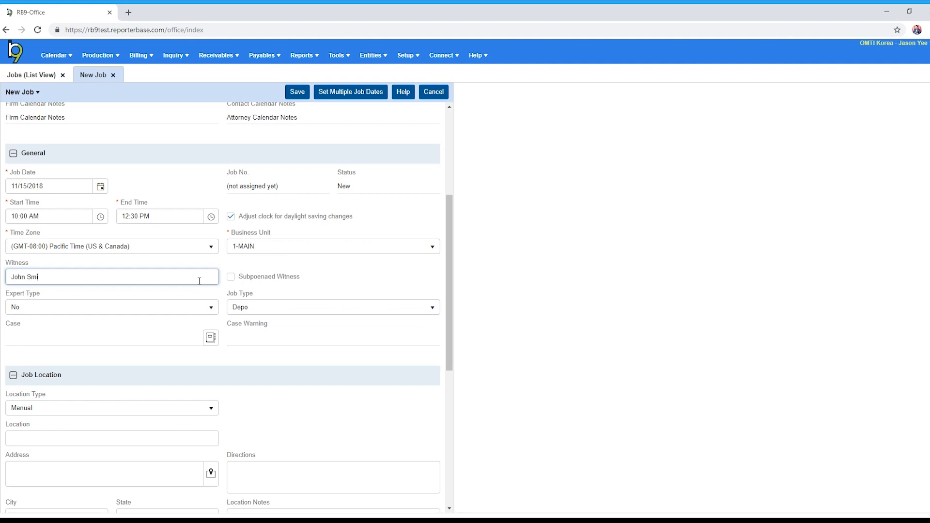
- Search the cases for "arend" and link the case Arend vs. Merck to the job
{"action": "left_click", "coordinate": [212, 341]}
{"action": "type", "text": "arend"}
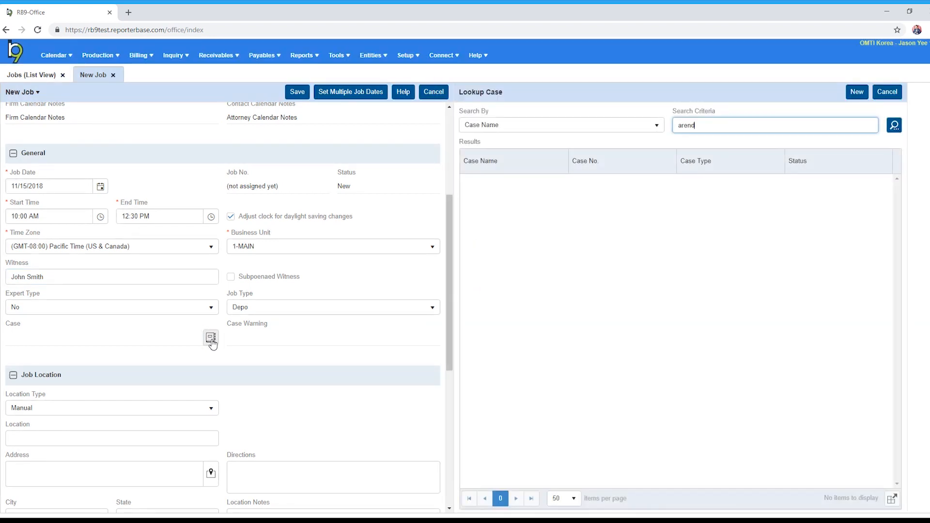
{"action": "key", "text": "Return"}
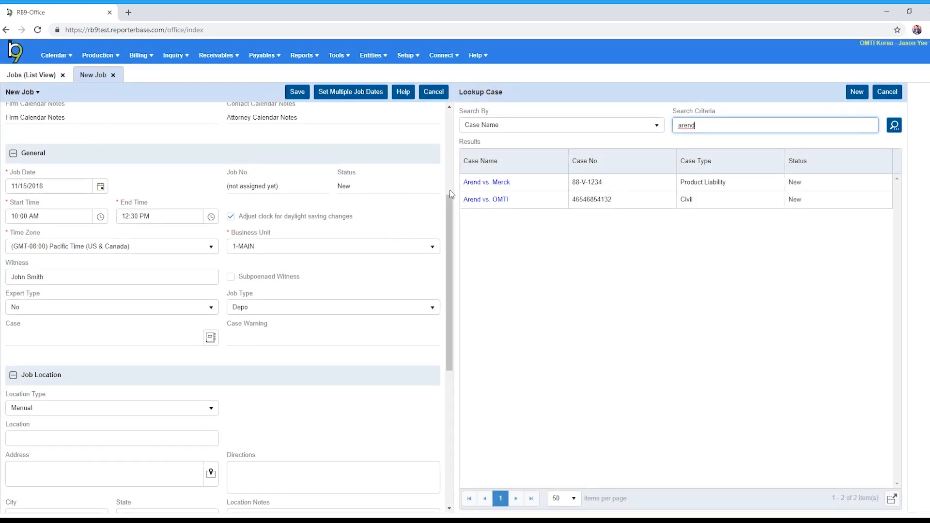
{"action": "left_click", "coordinate": [474, 183]}
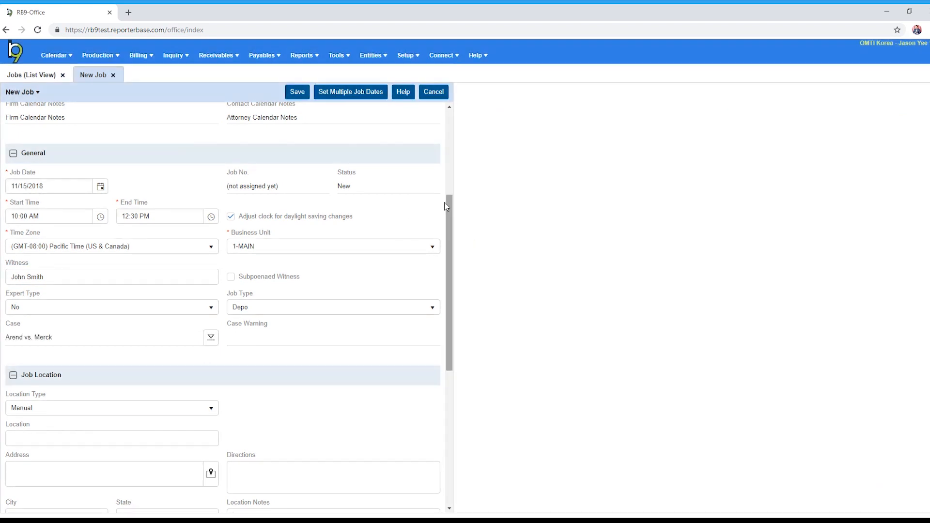
- Set the job's location type to Same as Ordering Firm, and switch the automatic Job Location update option on and back off
{"action": "scroll", "coordinate": [105, 342], "scroll_direction": "down", "scroll_amount": 2}
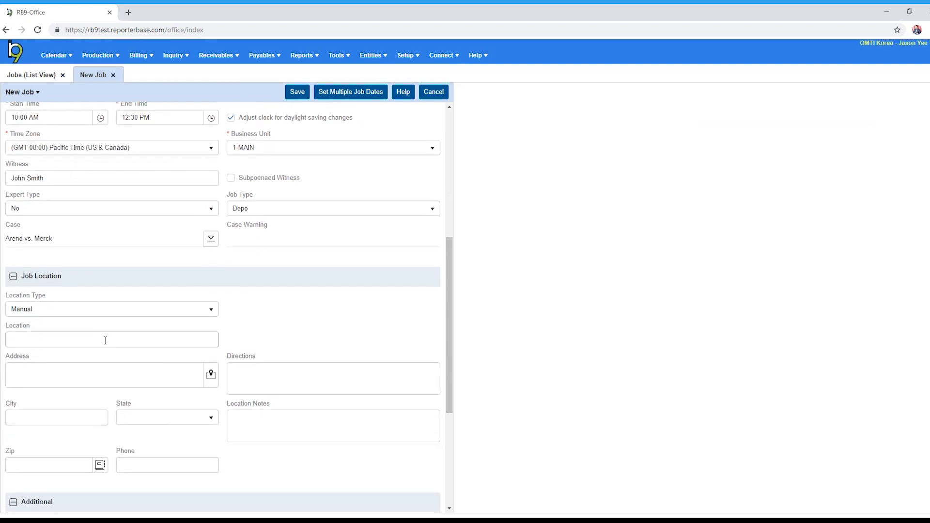
{"action": "scroll", "coordinate": [105, 341], "scroll_direction": "down", "scroll_amount": 1}
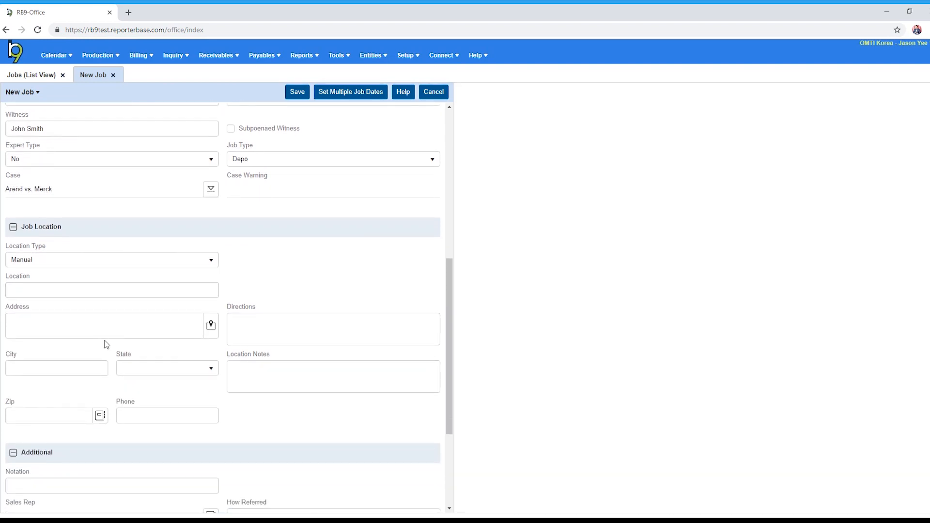
{"action": "left_click", "coordinate": [214, 266]}
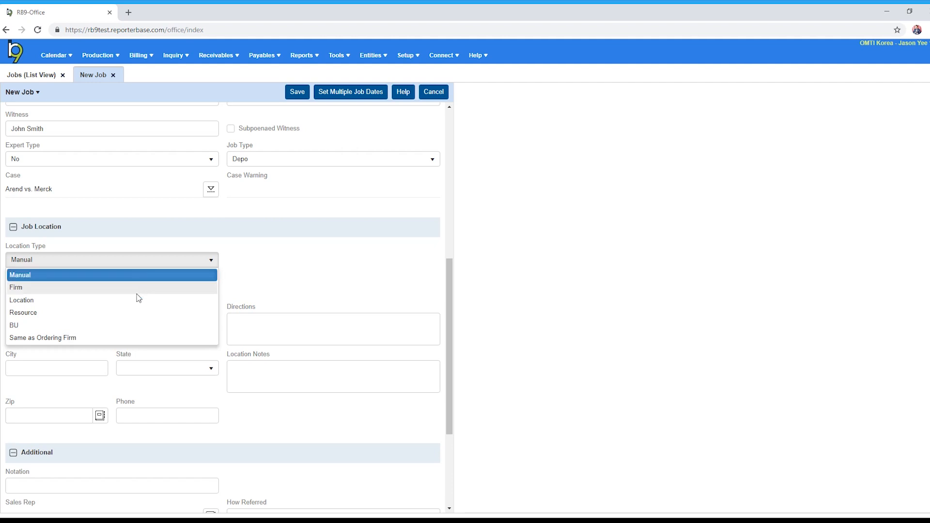
{"action": "left_click", "coordinate": [139, 338]}
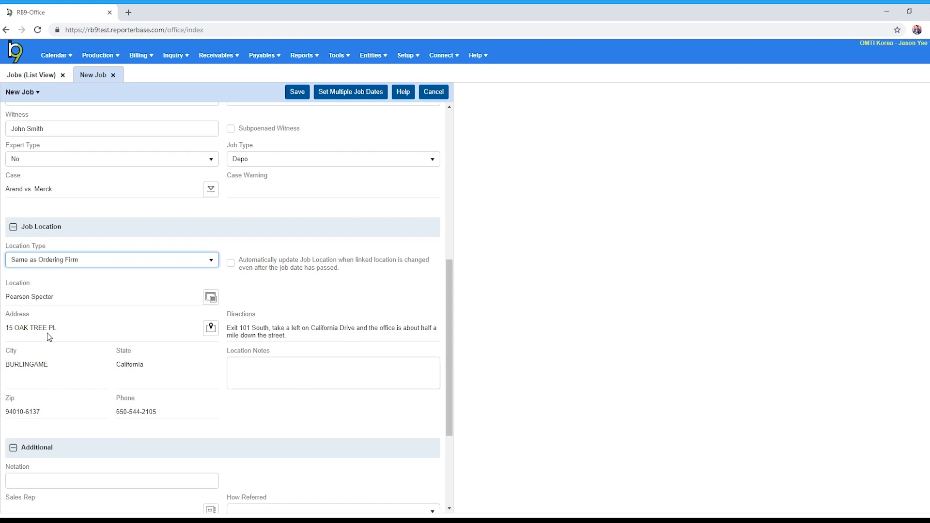
{"action": "left_click", "coordinate": [231, 263]}
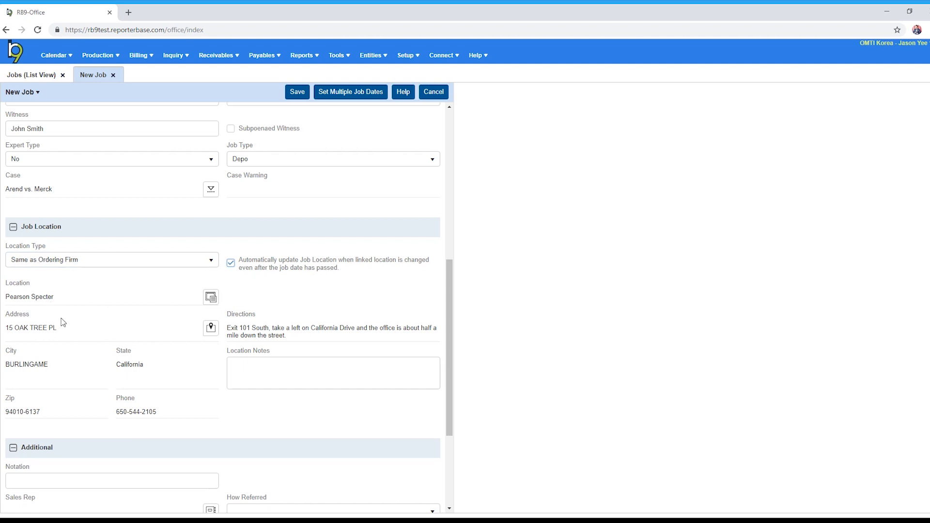
{"action": "left_click", "coordinate": [232, 265]}
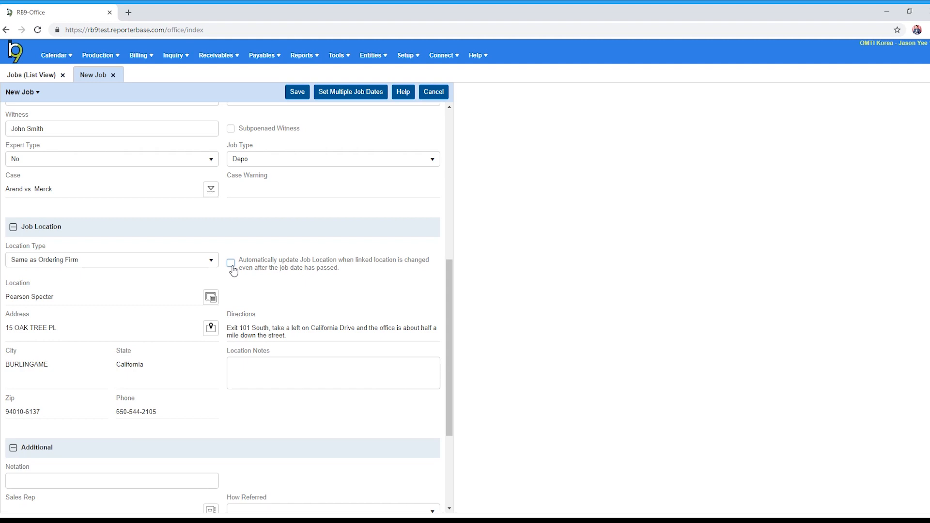
- Leave the confirmation, resource notification and production/billing notes blank and save the new job
{"action": "scroll", "coordinate": [251, 322], "scroll_direction": "down", "scroll_amount": 3}
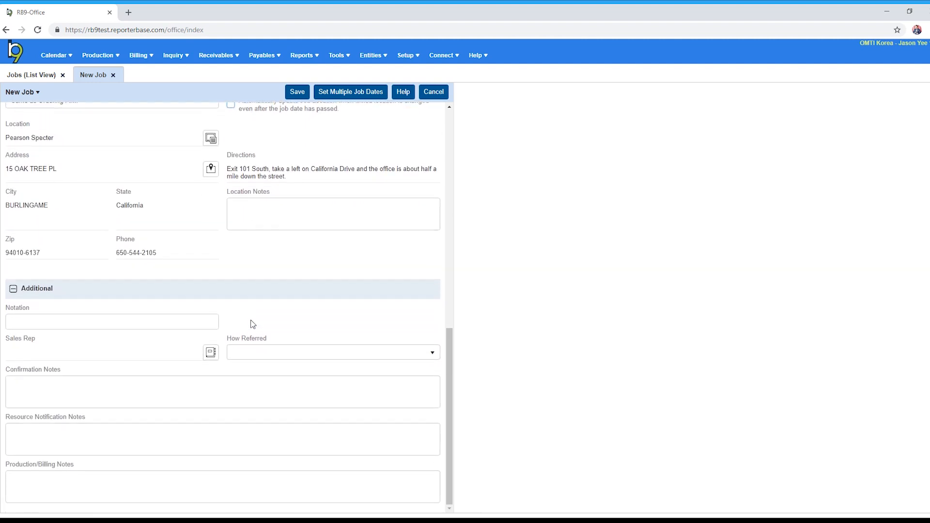
{"action": "left_click", "coordinate": [64, 391]}
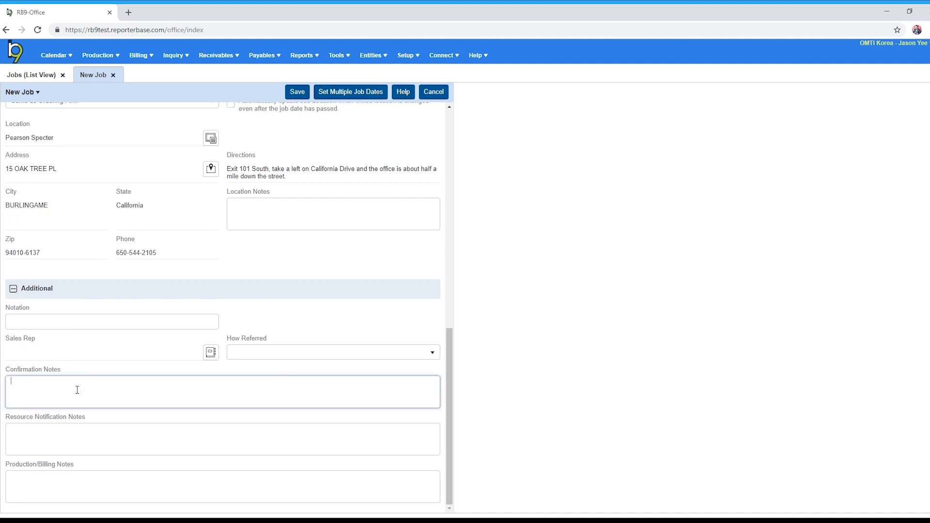
{"action": "left_click", "coordinate": [67, 437]}
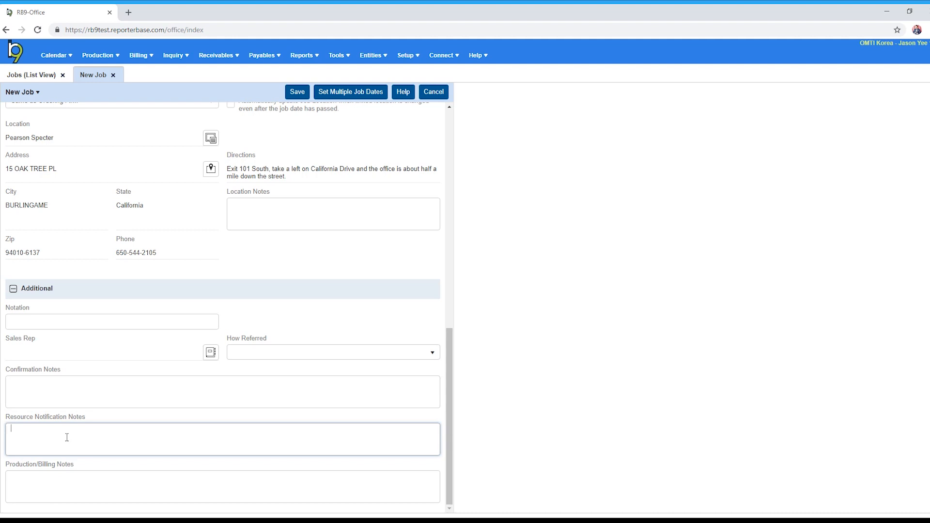
{"action": "left_click", "coordinate": [60, 481]}
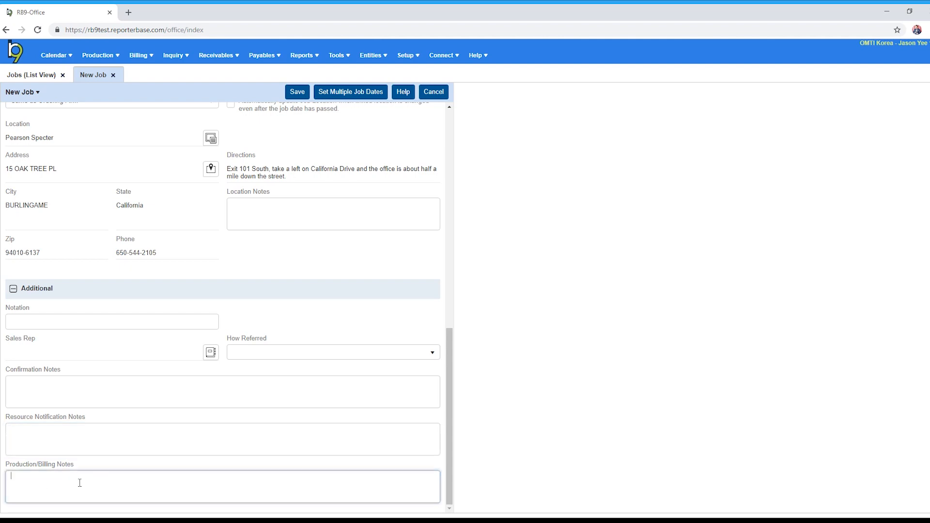
{"action": "scroll", "coordinate": [118, 413], "scroll_direction": "up", "scroll_amount": 8}
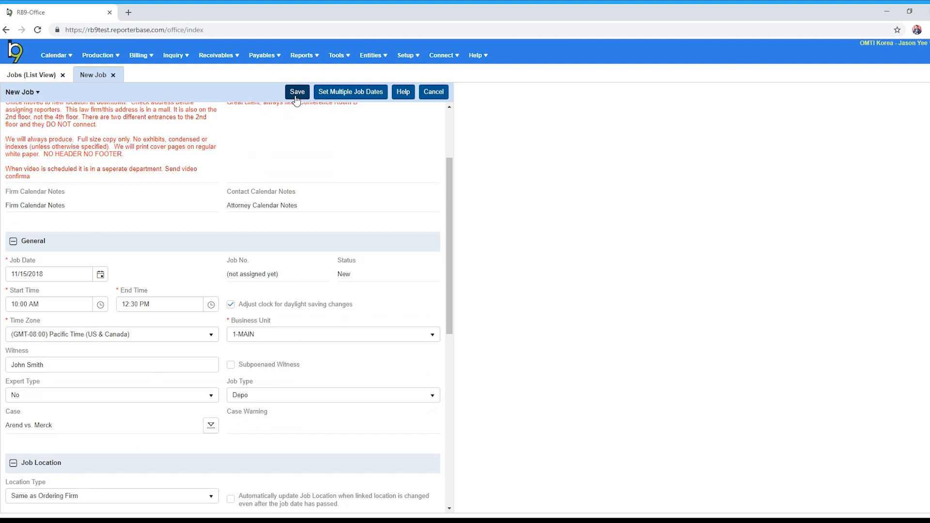
{"action": "left_click", "coordinate": [297, 94]}
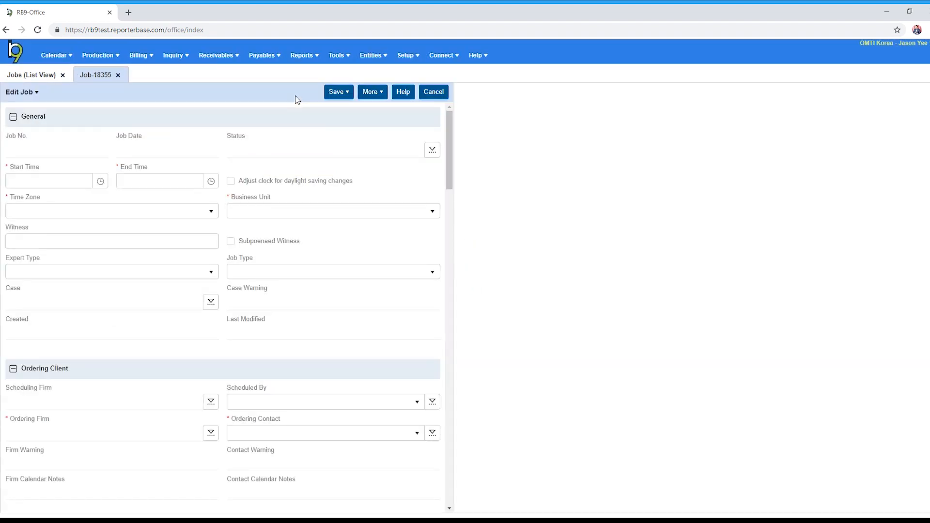
- Look through the saved job's Additional, Parties, Specialties, Award Points and Tasks sections
{"action": "scroll", "coordinate": [290, 101], "scroll_direction": "down", "scroll_amount": 15}
{"action": "scroll", "coordinate": [258, 125], "scroll_direction": "up", "scroll_amount": 2}
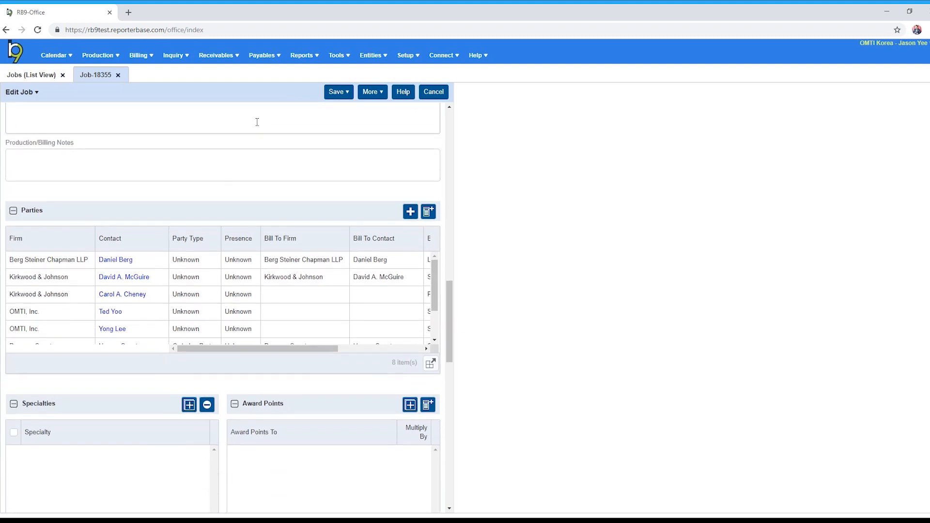
{"action": "scroll", "coordinate": [285, 131], "scroll_direction": "up", "scroll_amount": 3}
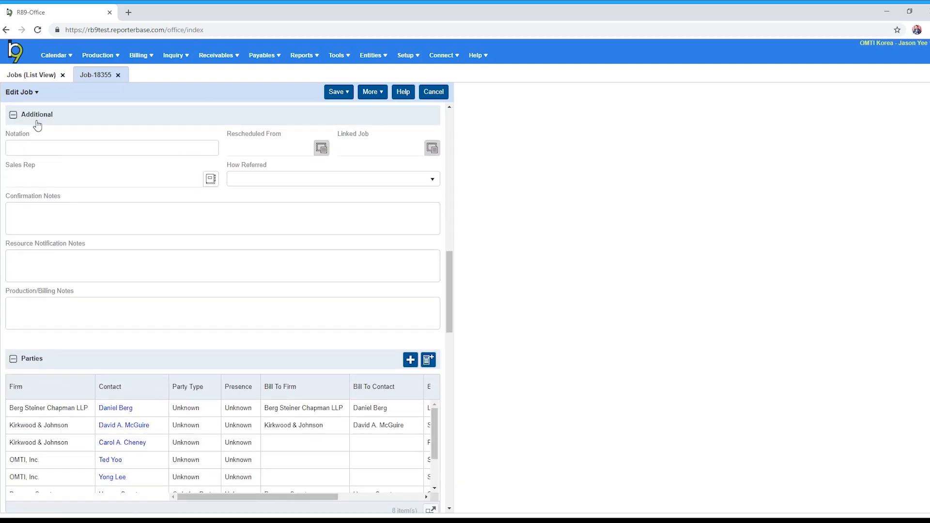
{"action": "scroll", "coordinate": [59, 242], "scroll_direction": "down", "scroll_amount": 4}
{"action": "scroll", "coordinate": [58, 245], "scroll_direction": "down", "scroll_amount": 1}
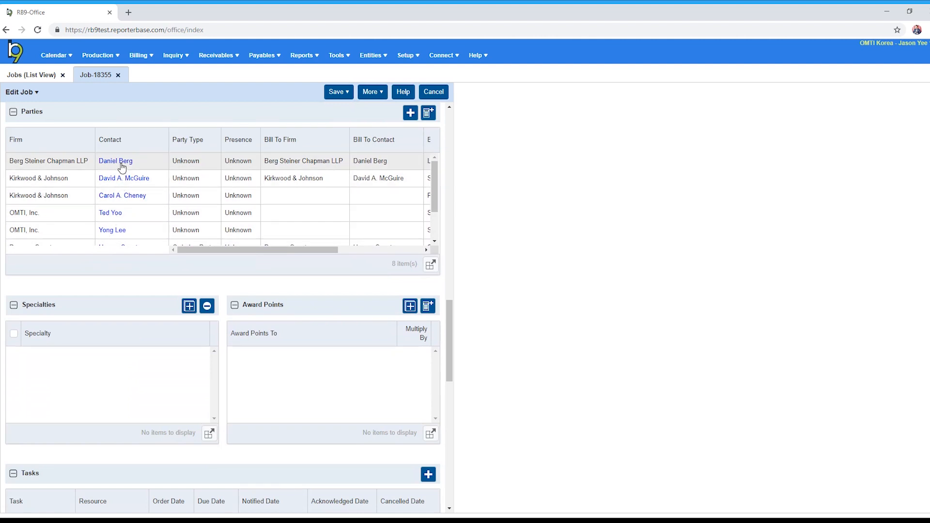
{"action": "scroll", "coordinate": [121, 208], "scroll_direction": "down", "scroll_amount": 3}
{"action": "scroll", "coordinate": [126, 196], "scroll_direction": "up", "scroll_amount": 2}
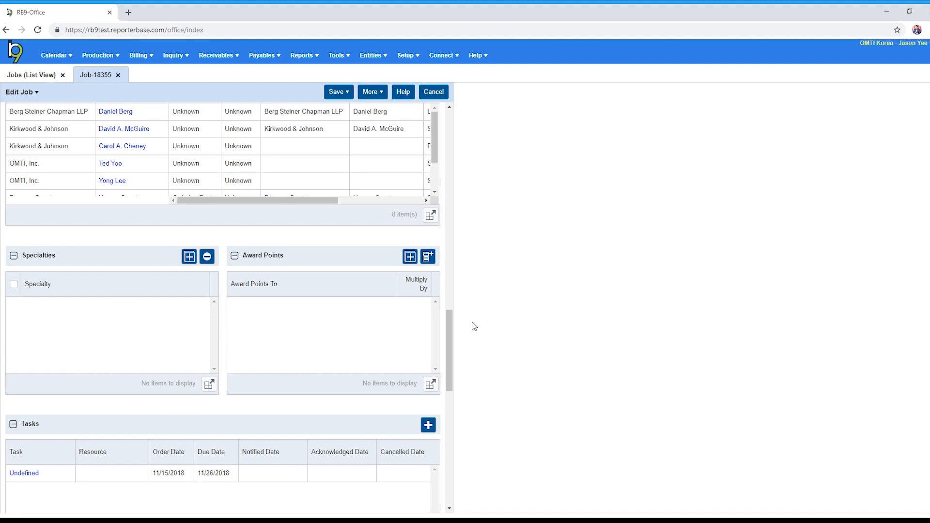
{"action": "left_click_drag", "start_coordinate": [452, 344], "coordinate": [453, 339]}
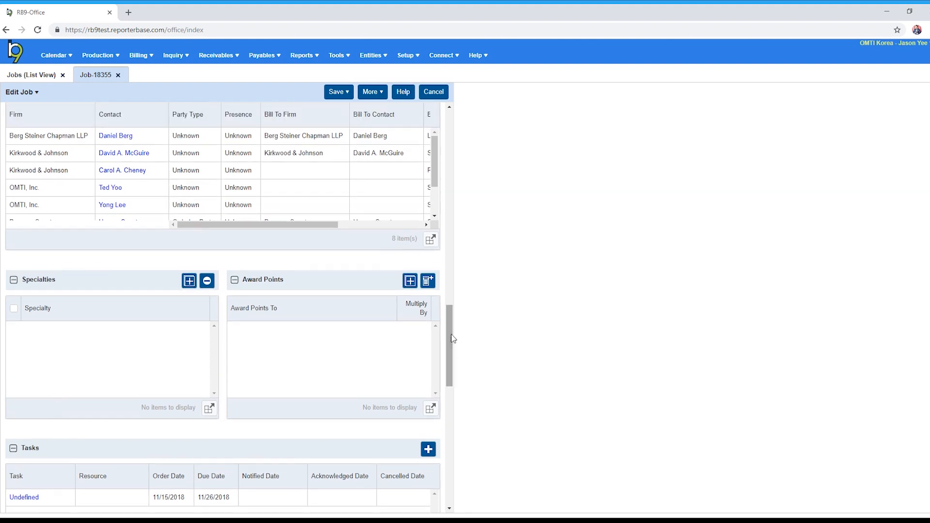
- Add the RealTime specialty to the job's Specialties and save it
{"action": "scroll", "coordinate": [259, 393], "scroll_direction": "down", "scroll_amount": 2}
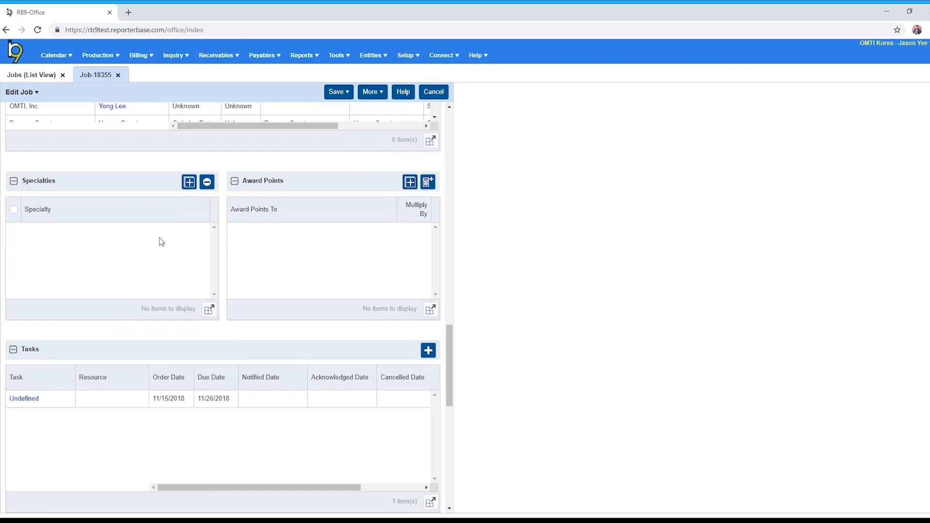
{"action": "left_click", "coordinate": [189, 182]}
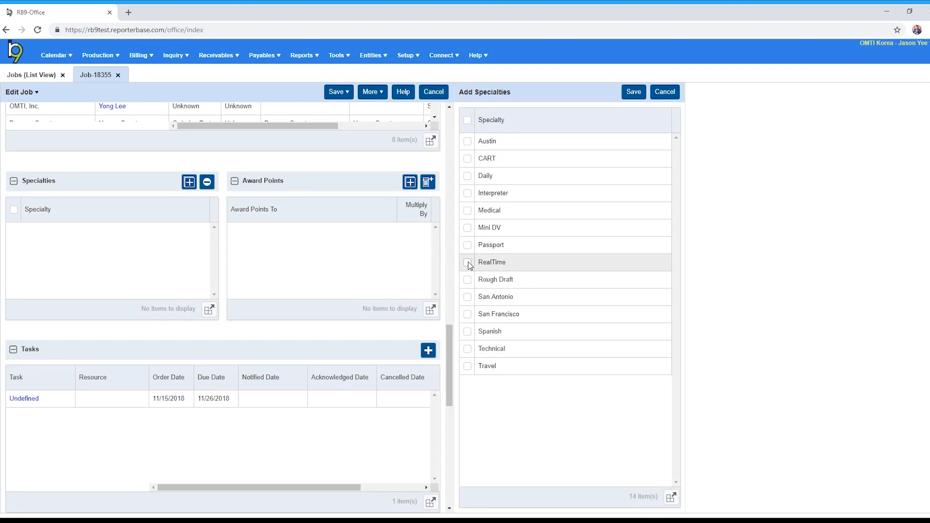
{"action": "left_click", "coordinate": [634, 93]}
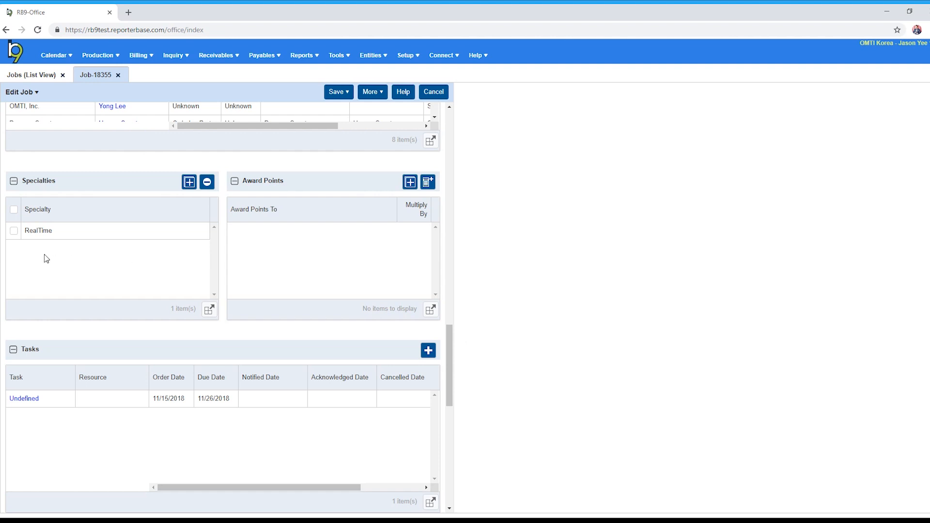
- Assign the job's award points to the last contact in the ordering firm's contact list and save
{"action": "left_click", "coordinate": [411, 184]}
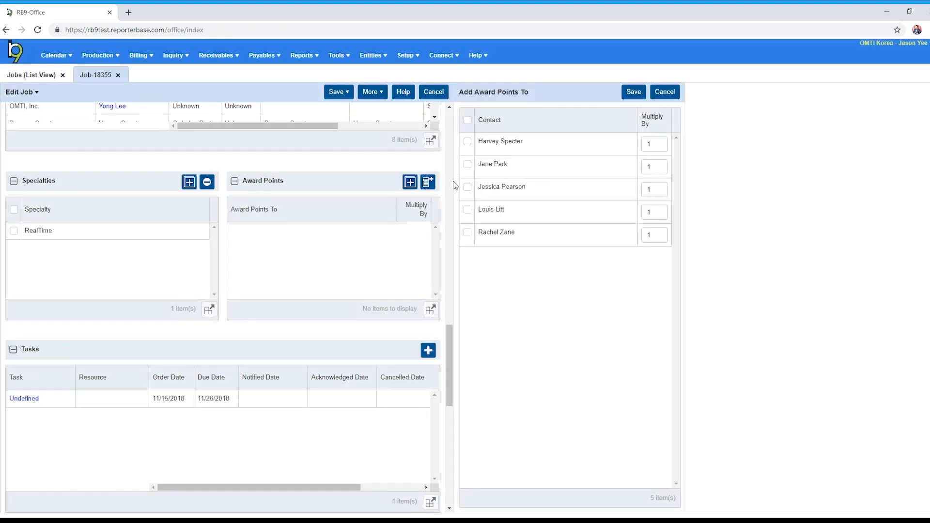
{"action": "left_click", "coordinate": [467, 232]}
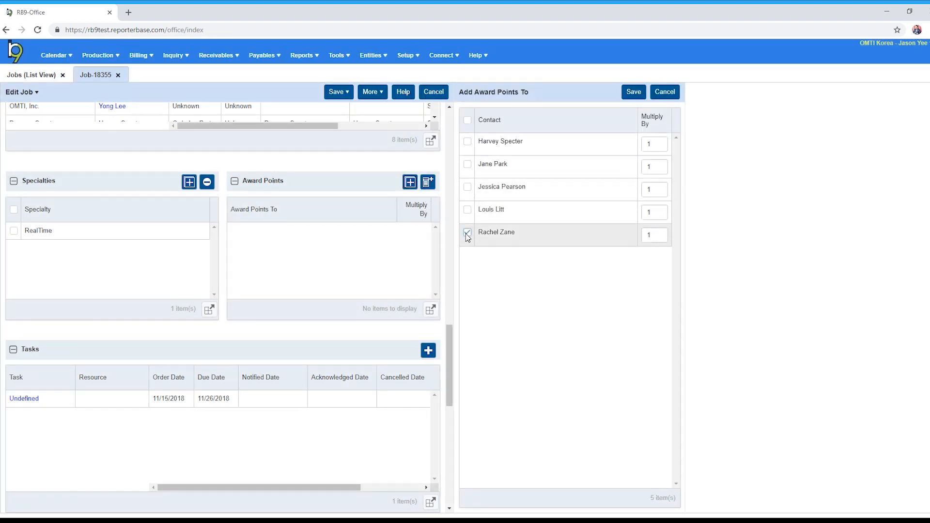
{"action": "left_click", "coordinate": [633, 92]}
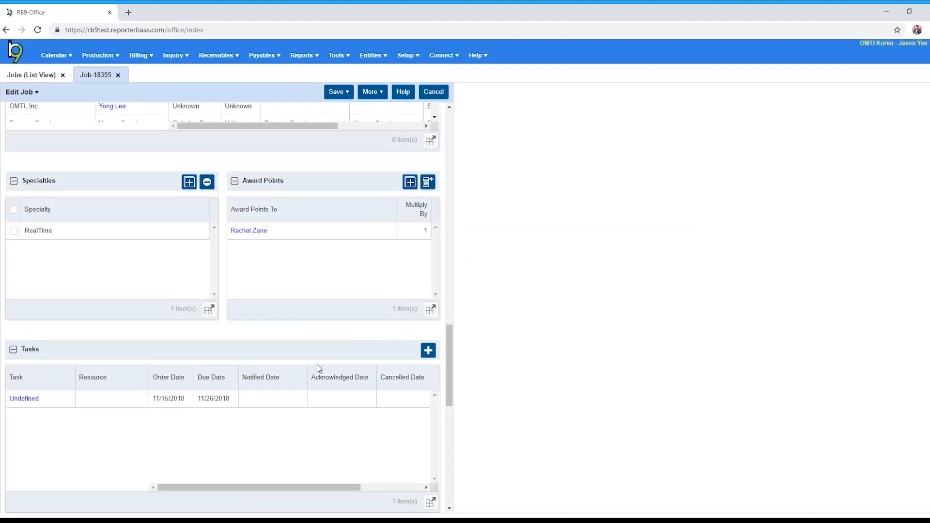
- Change the job's undefined task to Depo and save the task without assigning a resource
{"action": "scroll", "coordinate": [243, 411], "scroll_direction": "down", "scroll_amount": 1}
{"action": "scroll", "coordinate": [240, 406], "scroll_direction": "down", "scroll_amount": 4}
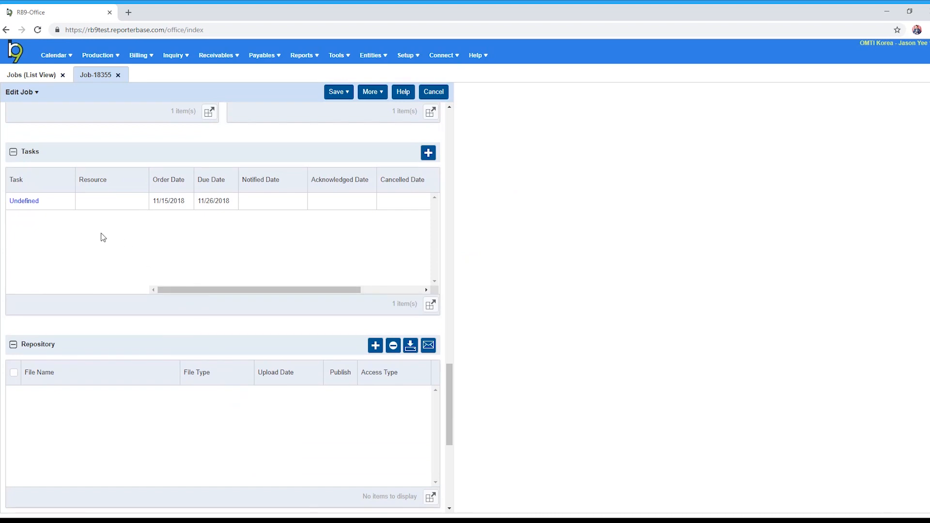
{"action": "left_click", "coordinate": [27, 204]}
{"action": "left_click", "coordinate": [529, 129]}
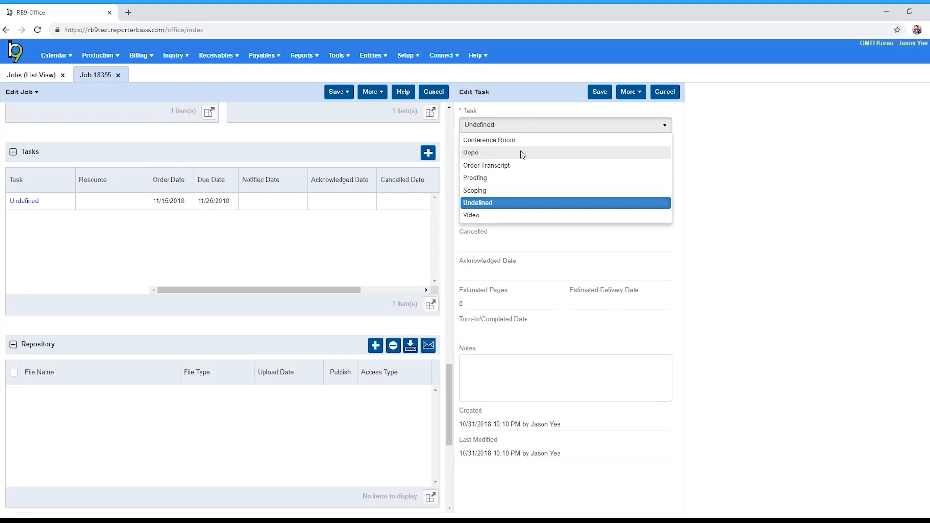
{"action": "left_click", "coordinate": [520, 152]}
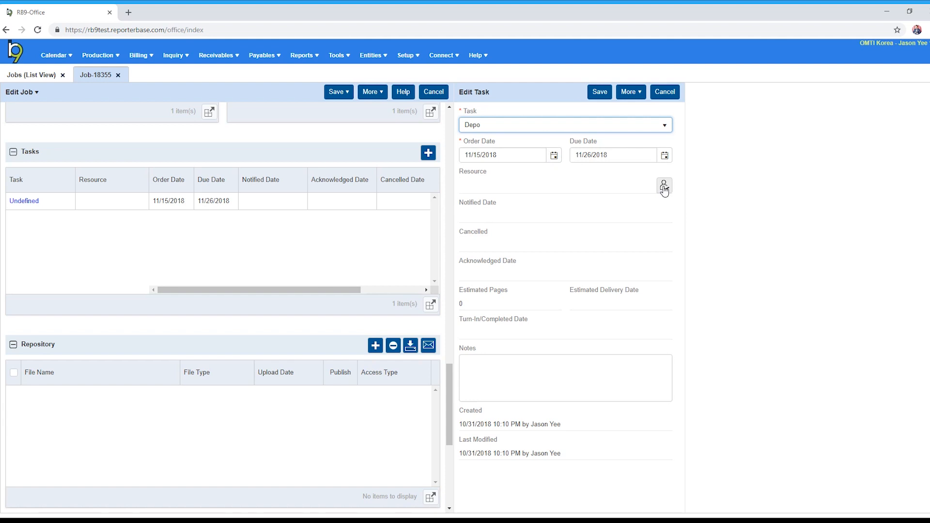
{"action": "left_click", "coordinate": [599, 92]}
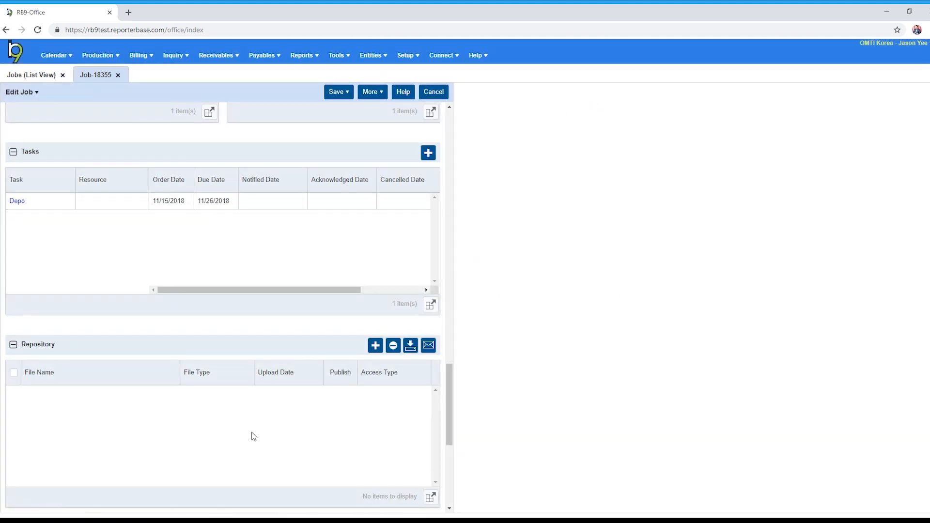
- Start a new Repository upload for the job and select the file ZipBlank.PNG
{"action": "scroll", "coordinate": [252, 436], "scroll_direction": "down", "scroll_amount": 1}
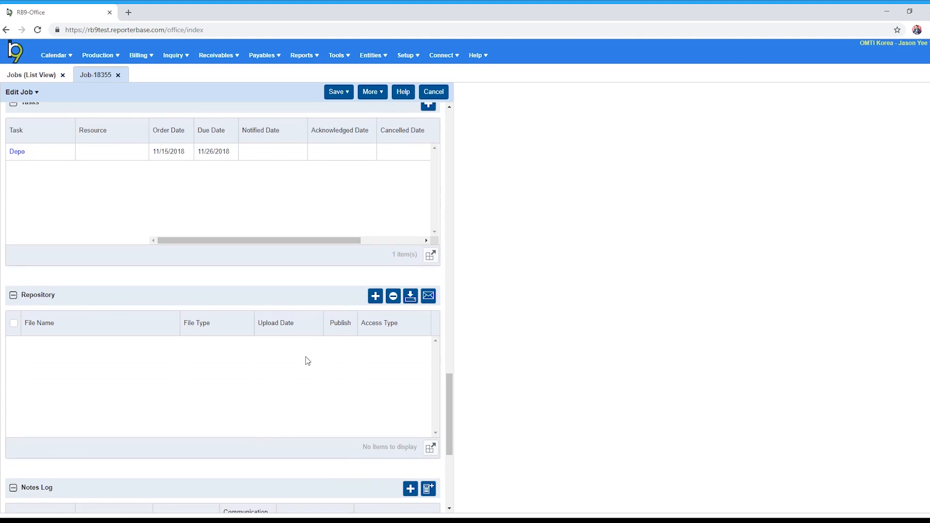
{"action": "left_click", "coordinate": [376, 298]}
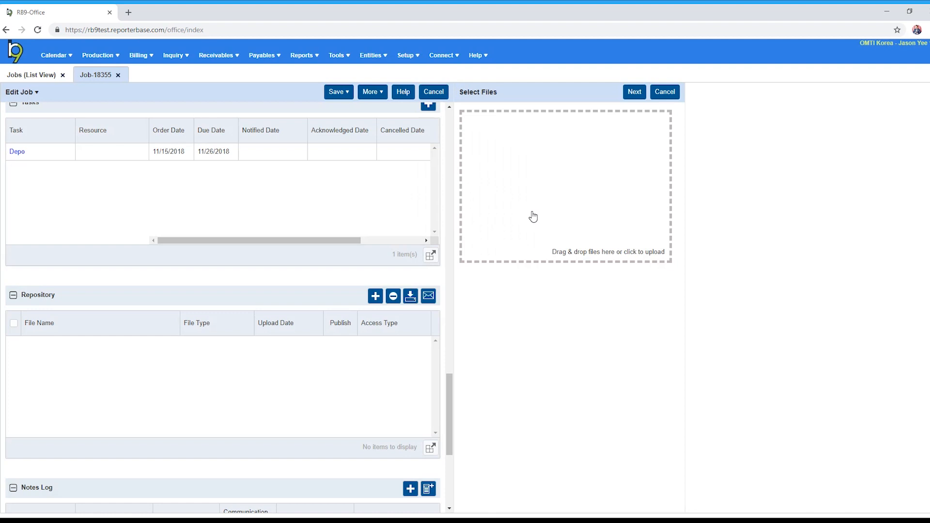
{"action": "left_click", "coordinate": [534, 216]}
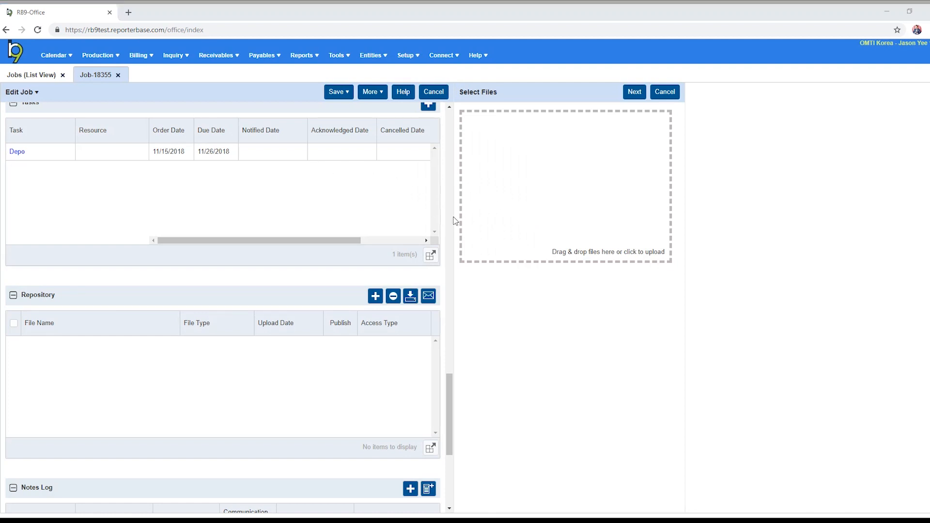
{"action": "left_click", "coordinate": [536, 255]}
{"action": "left_click", "coordinate": [293, 521]}
{"action": "double_click", "coordinate": [559, 159]}
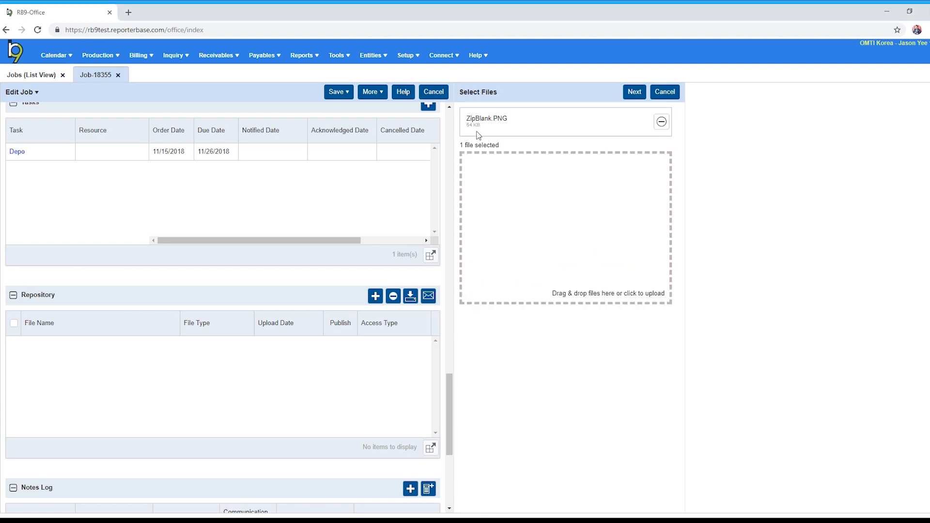
- Set the file type of ZipBlank.PNG to Notice and upload it to the job's repository
{"action": "left_click", "coordinate": [635, 92]}
{"action": "left_click", "coordinate": [703, 146]}
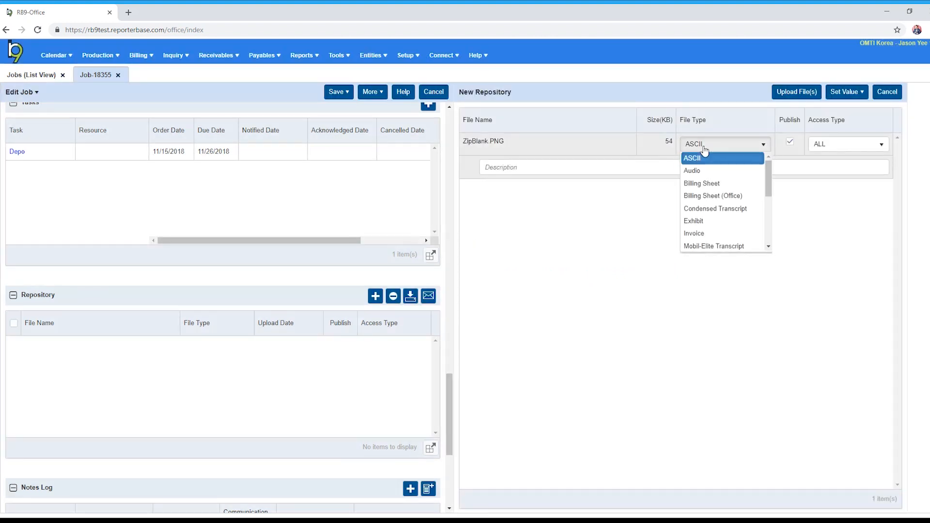
{"action": "scroll", "coordinate": [707, 219], "scroll_direction": "down", "scroll_amount": 1}
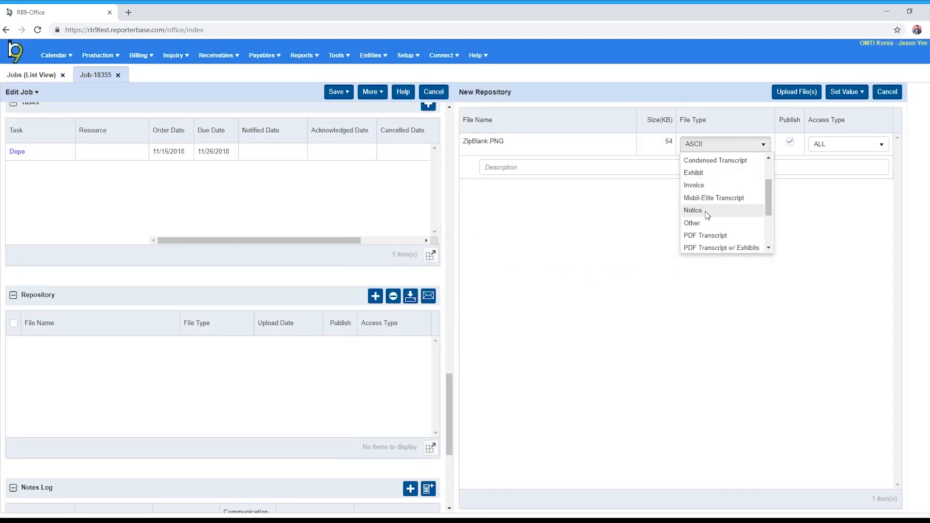
{"action": "left_click", "coordinate": [707, 211]}
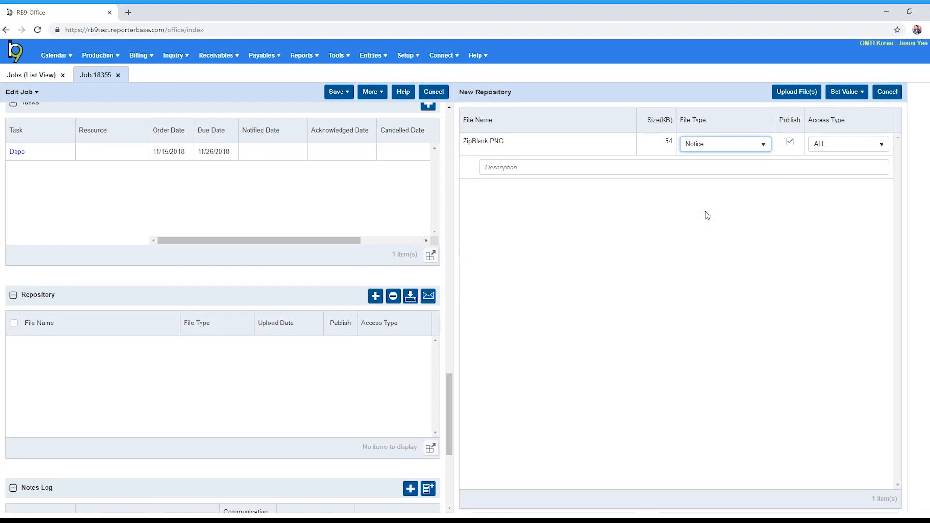
{"action": "left_click", "coordinate": [791, 100]}
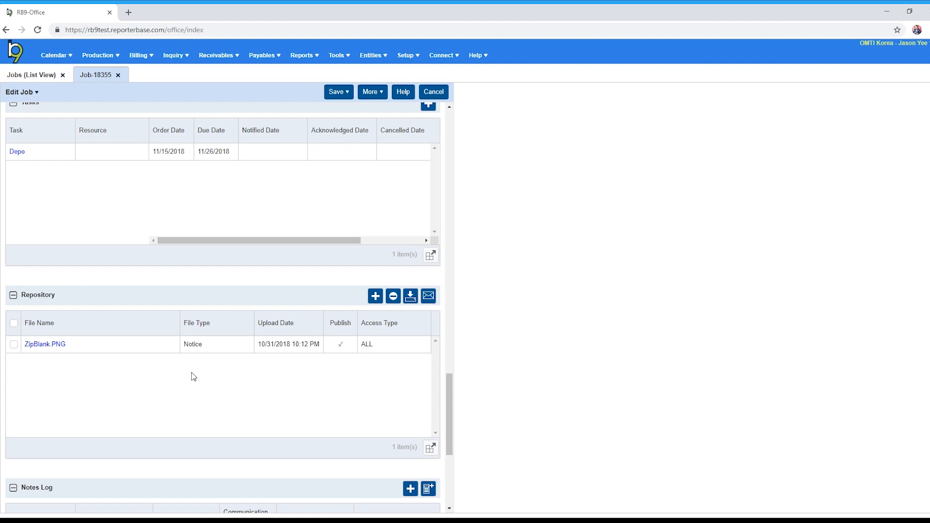
- Start a new Notes Log entry, look at its type options, switch the reminder on and off, and discard the entry
{"action": "scroll", "coordinate": [193, 377], "scroll_direction": "down", "scroll_amount": 5}
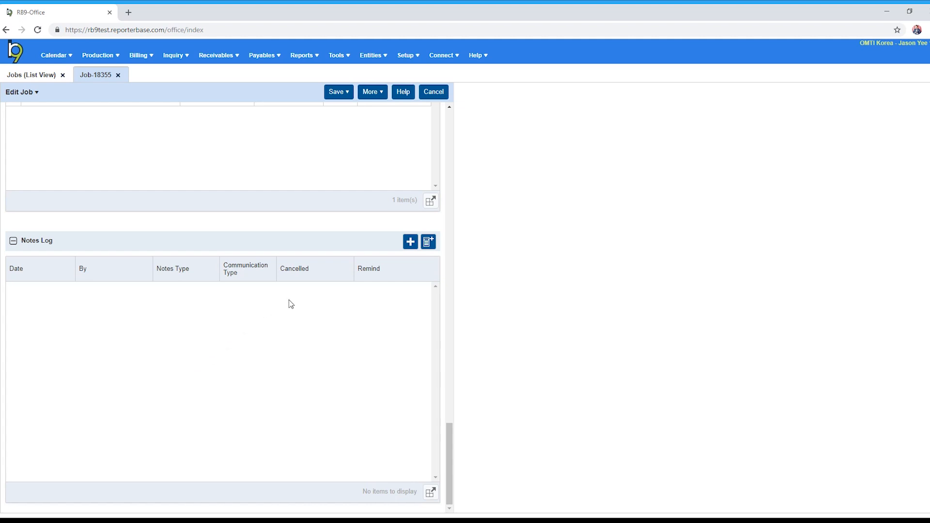
{"action": "left_click", "coordinate": [411, 242]}
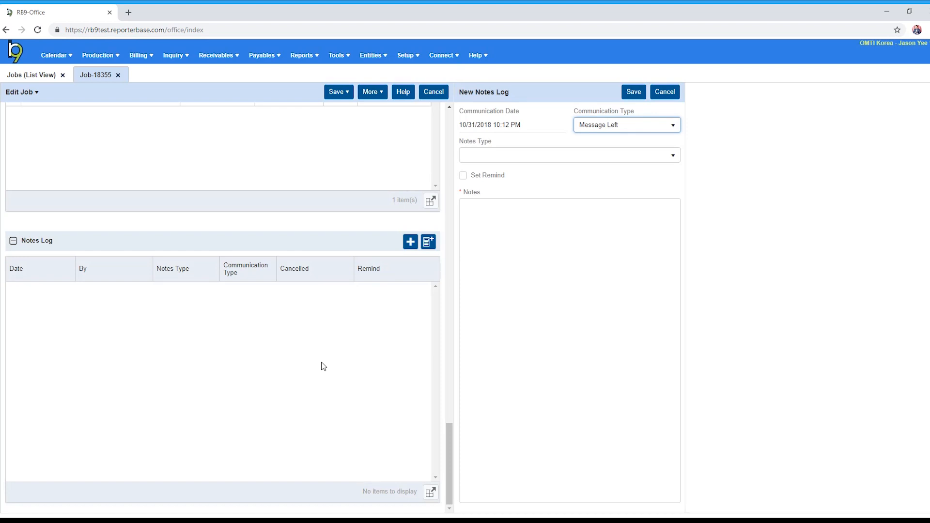
{"action": "left_click", "coordinate": [614, 130]}
{"action": "left_click", "coordinate": [613, 130]}
{"action": "left_click", "coordinate": [550, 159]}
{"action": "left_click", "coordinate": [549, 159]}
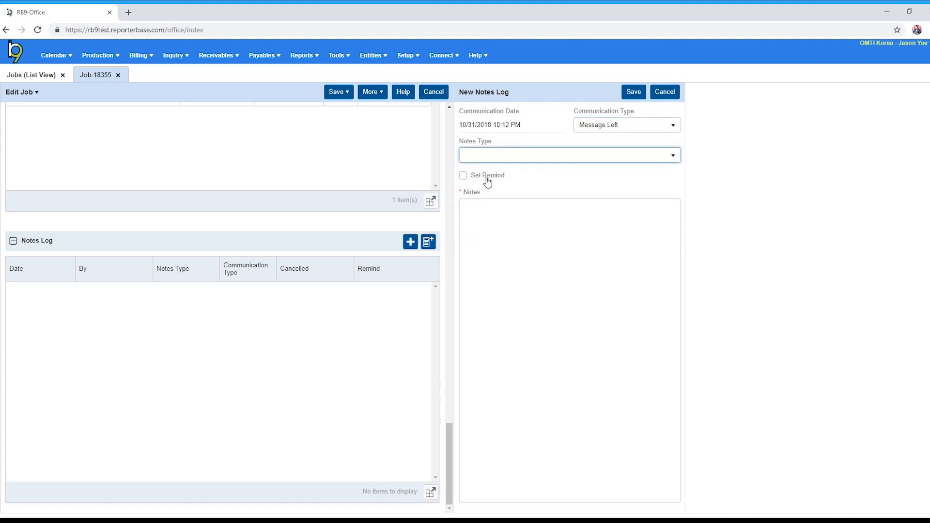
{"action": "left_click", "coordinate": [464, 176]}
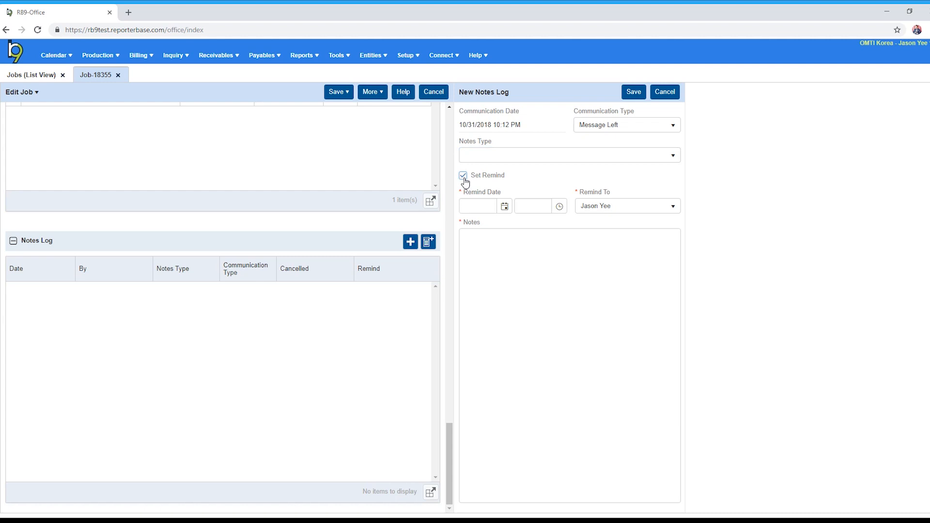
{"action": "left_click", "coordinate": [464, 177]}
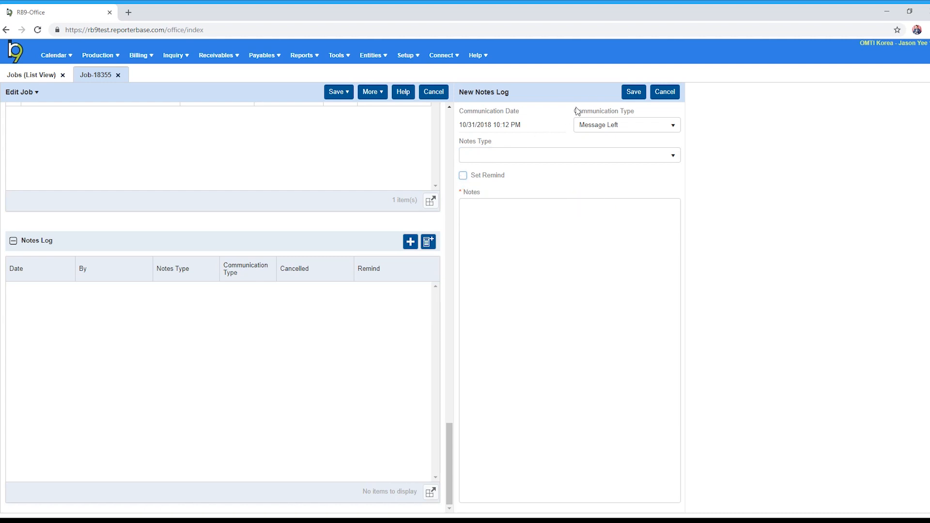
{"action": "left_click", "coordinate": [667, 93]}
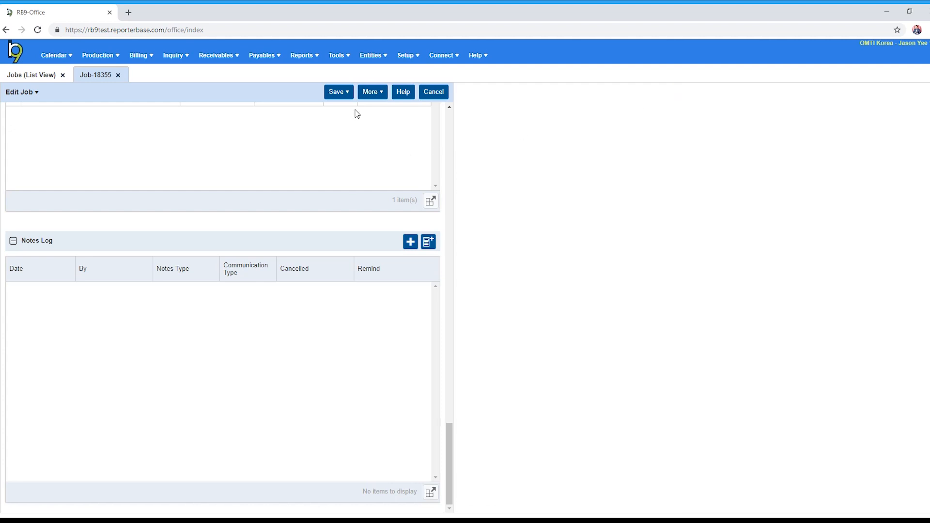
- Save the edited job and close it to return to the jobs list
{"action": "left_click", "coordinate": [343, 95]}
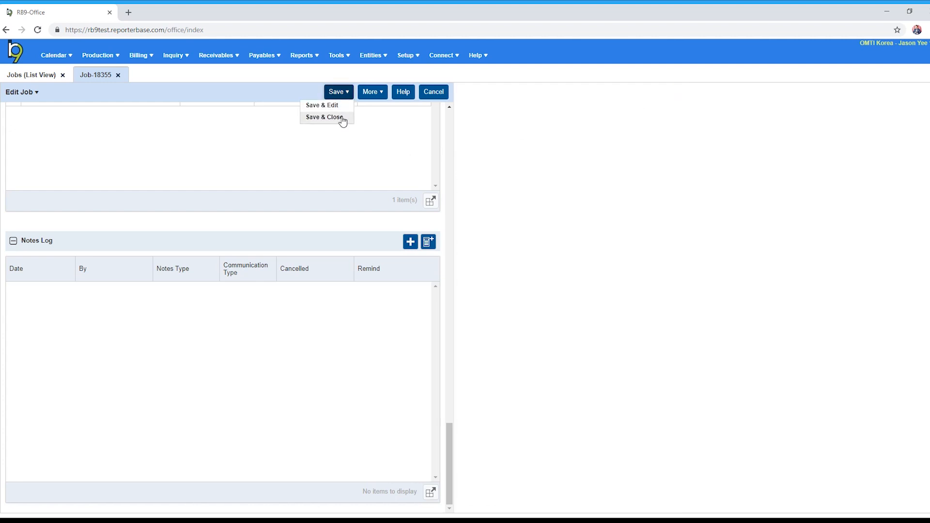
{"action": "left_click", "coordinate": [343, 118]}
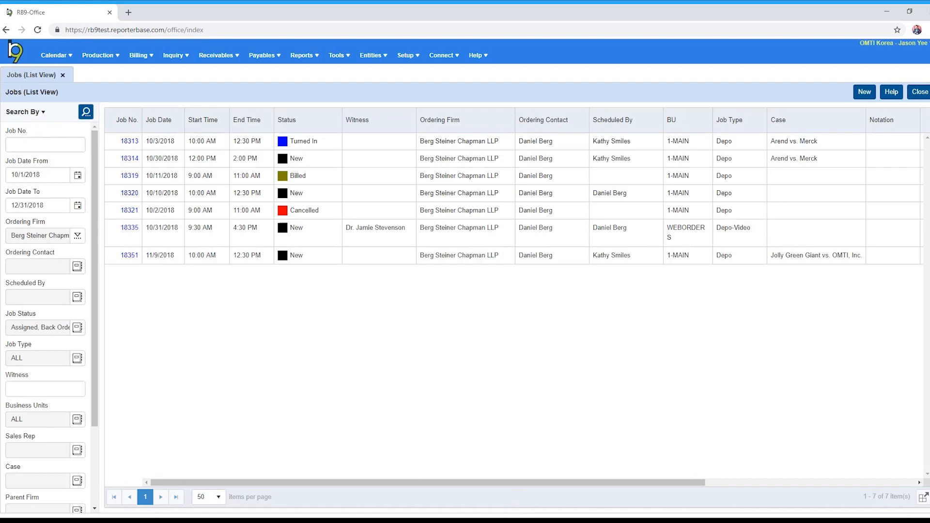